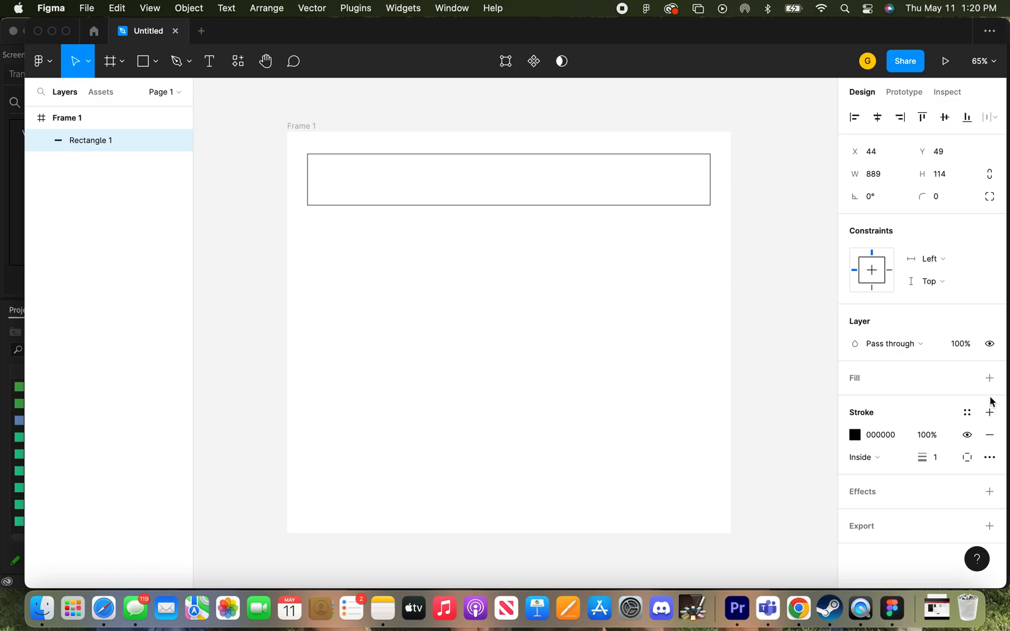
Copy the wide rectangle at the frame's top and place the copy near the bottom edge at X 44, Y 738
click(434, 198)
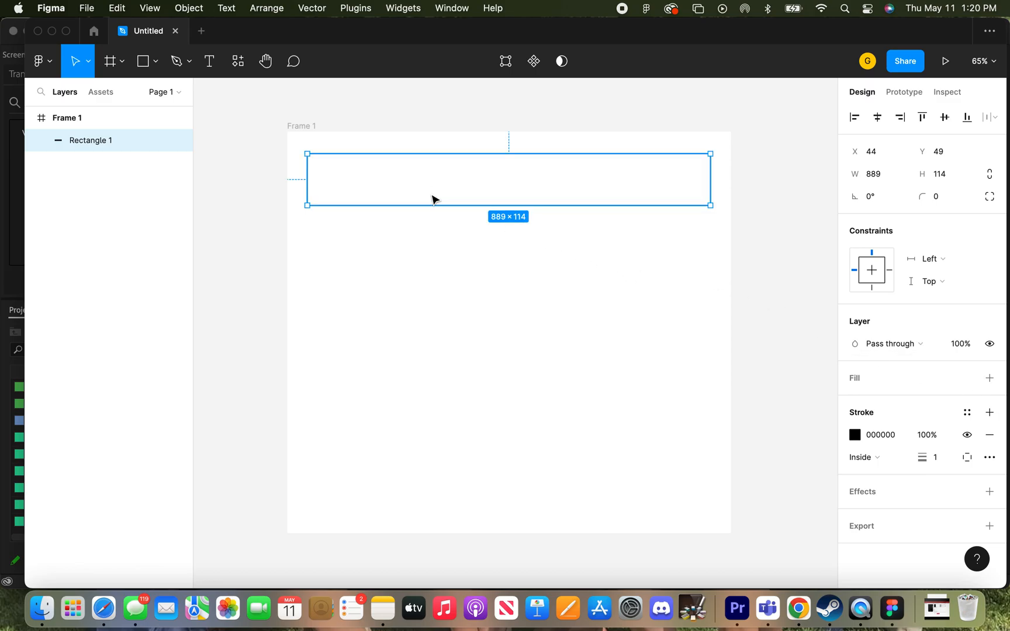
right_click(323, 199)
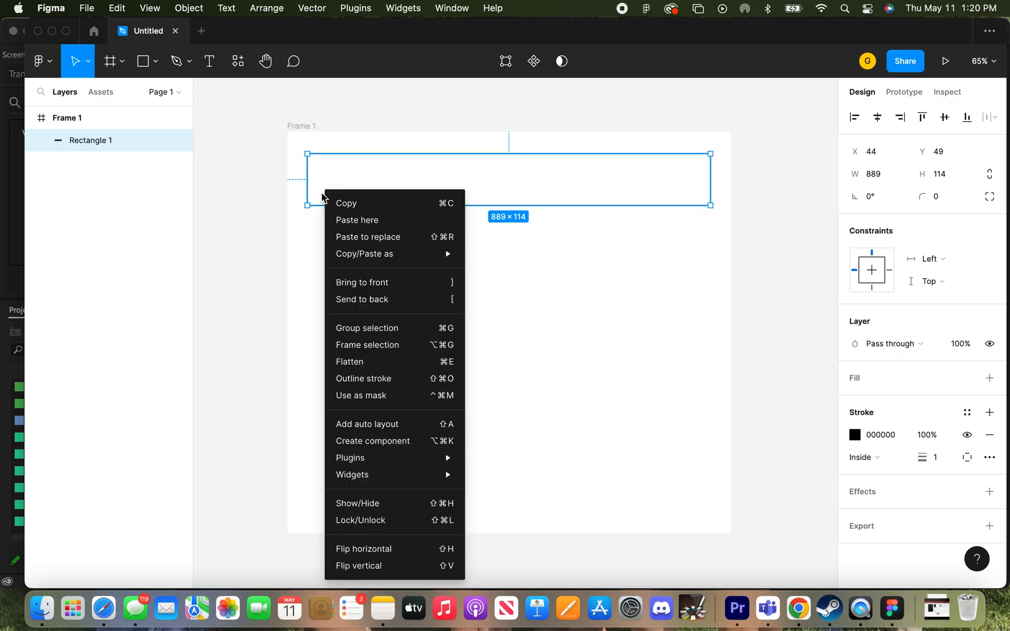
click(350, 205)
right_click(311, 246)
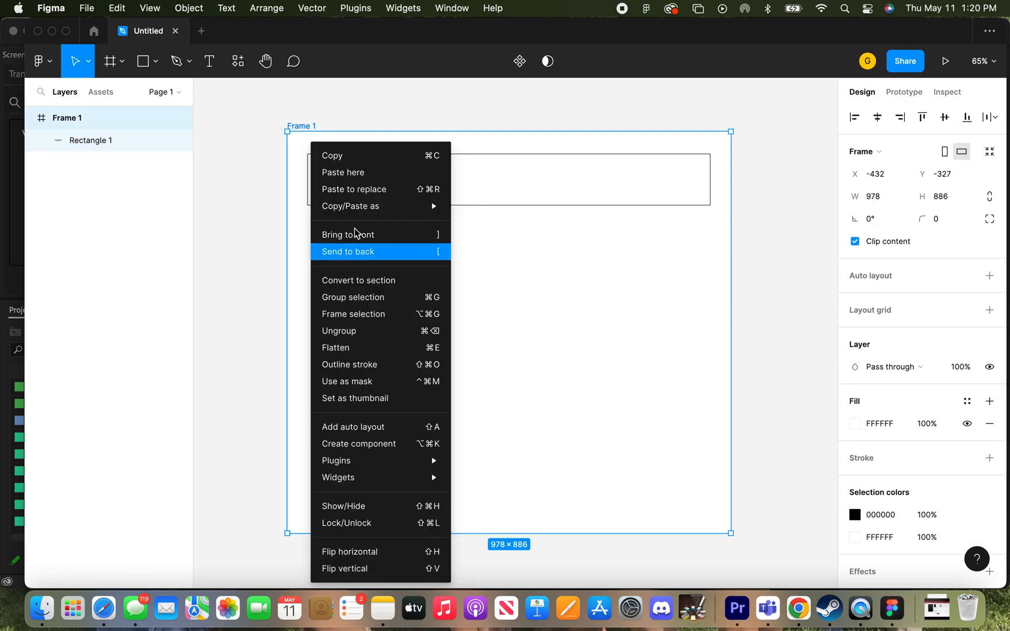
click(354, 173)
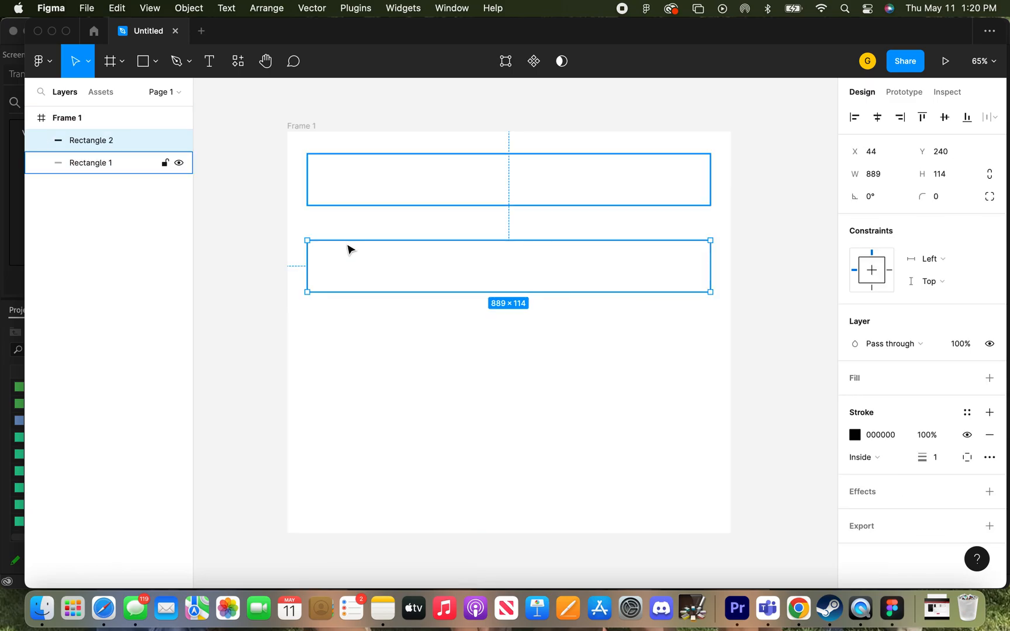
drag(462, 259, 467, 490)
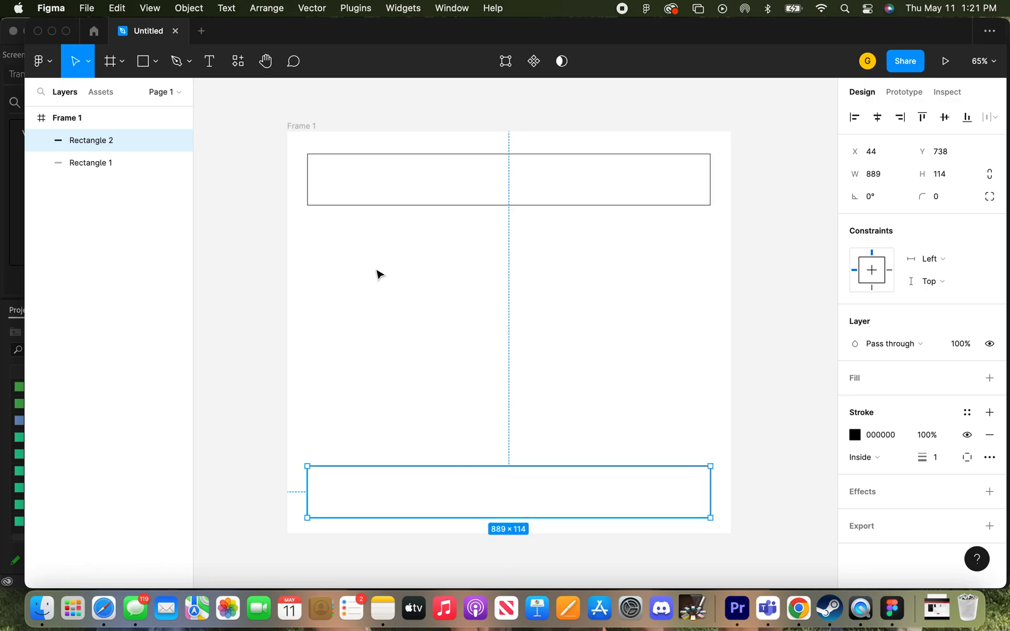
Add another rectangle copy rotated 90° as the frame's left column, shortened to about 803 to span both horizontal bars
right_click(374, 381)
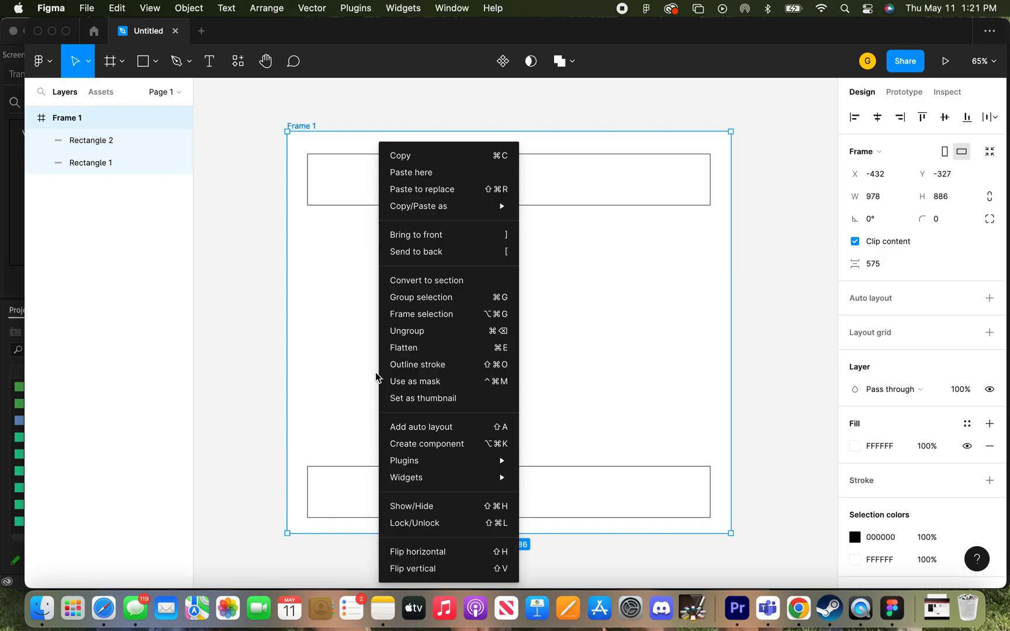
click(414, 181)
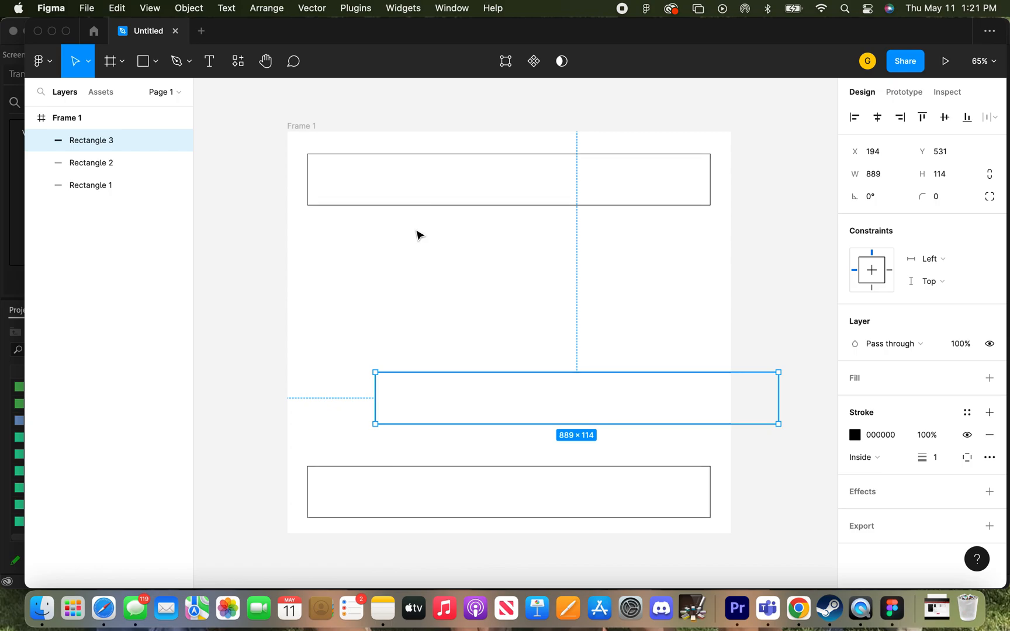
drag(372, 367, 604, 228)
click(889, 198)
text(90)
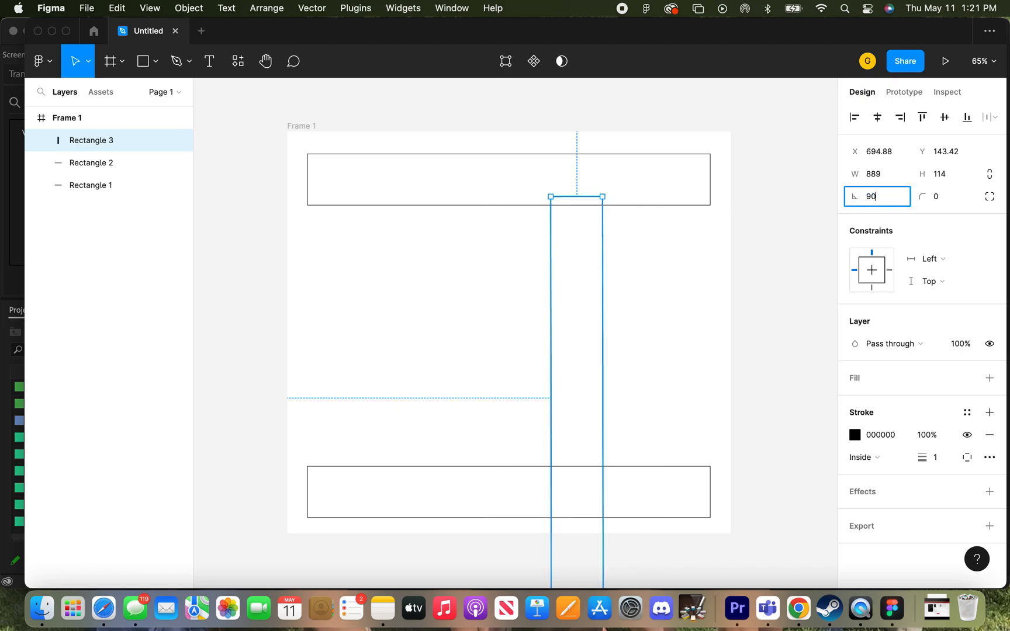
key(Return)
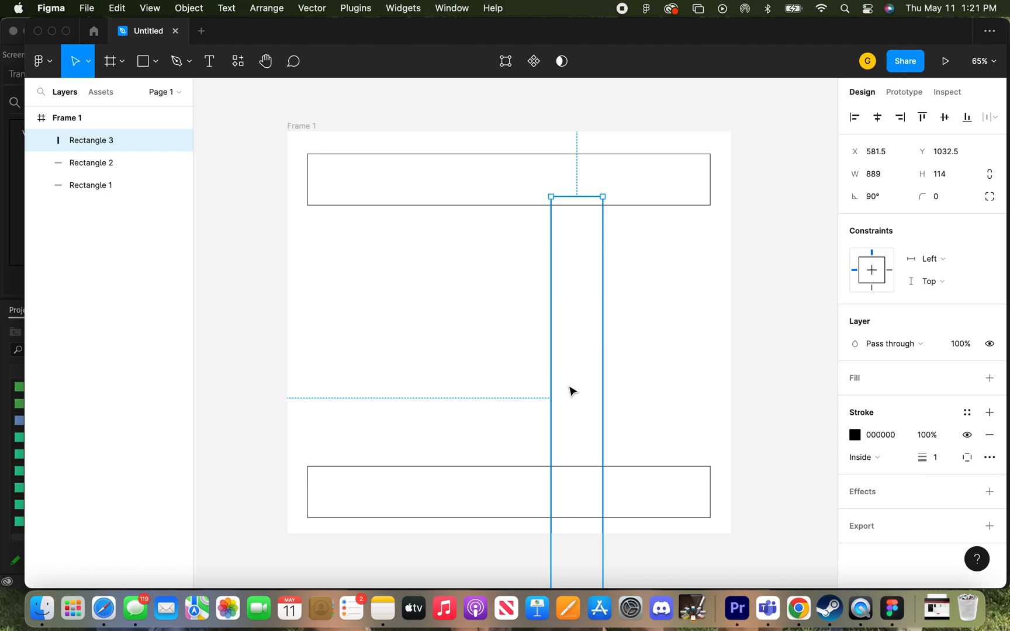
drag(567, 375, 326, 334)
drag(324, 559, 338, 518)
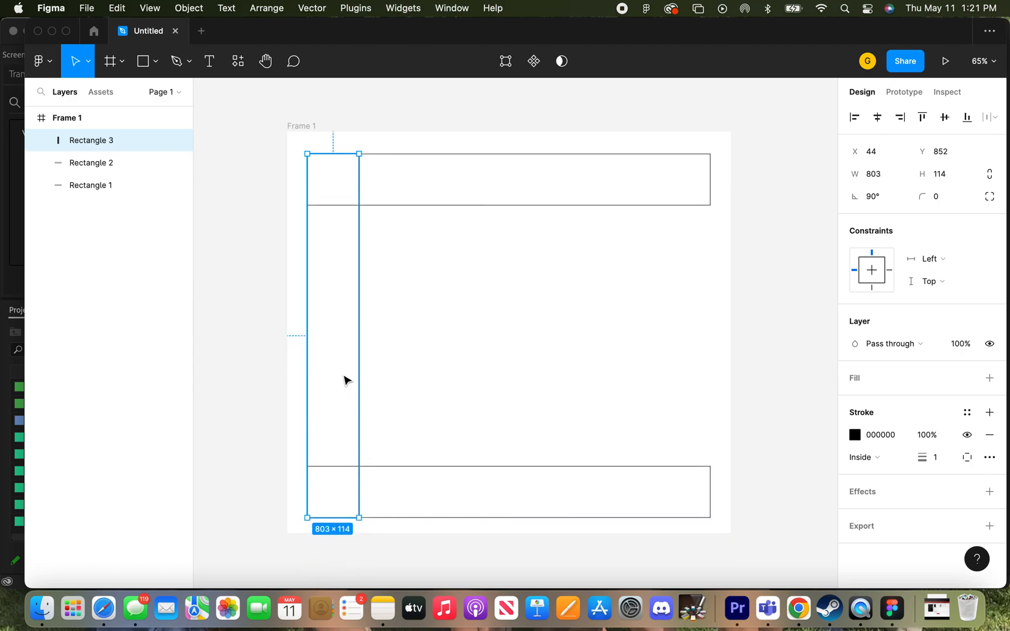
Copy the left column rectangle and place the copy at the right ends of the two horizontal bars
right_click(321, 345)
click(374, 205)
right_click(610, 339)
click(655, 169)
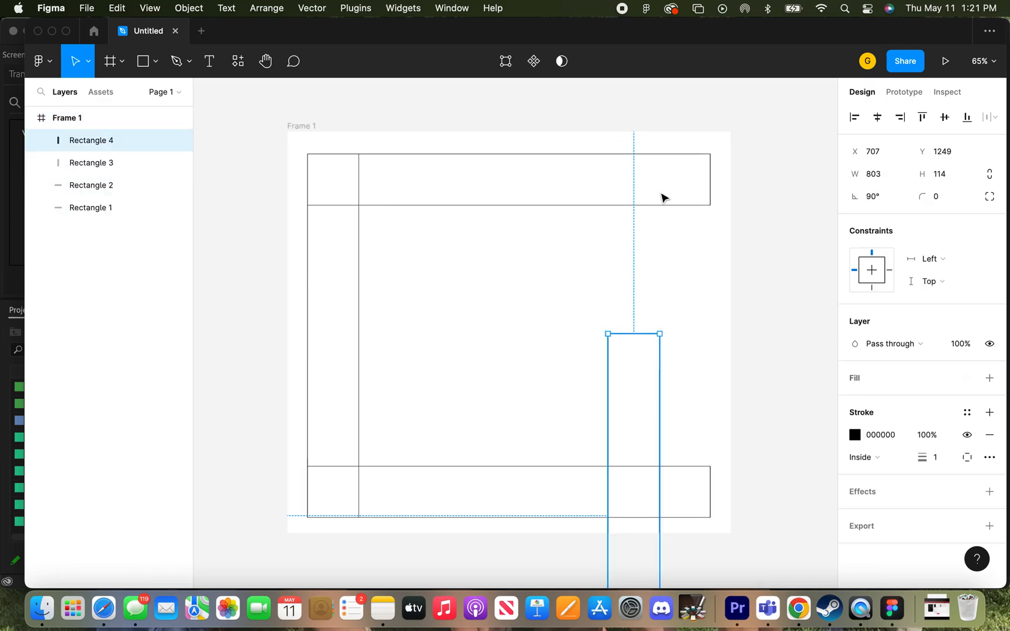
drag(634, 421, 683, 239)
click(496, 290)
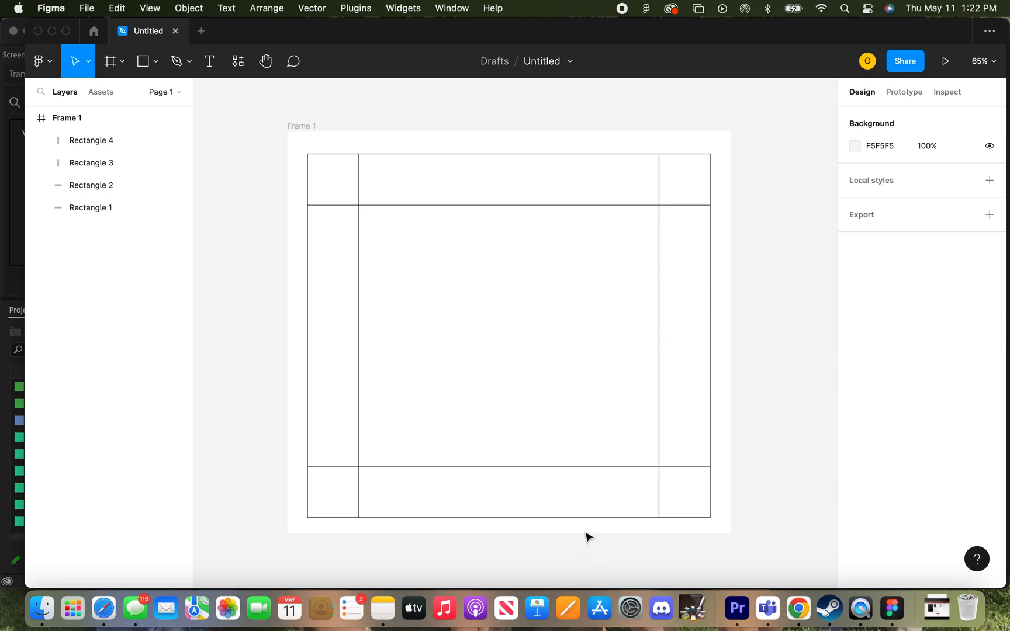
Draw a horizontal line about 113 long across the left column, below the top bar at about Y 267
click(153, 62)
click(144, 112)
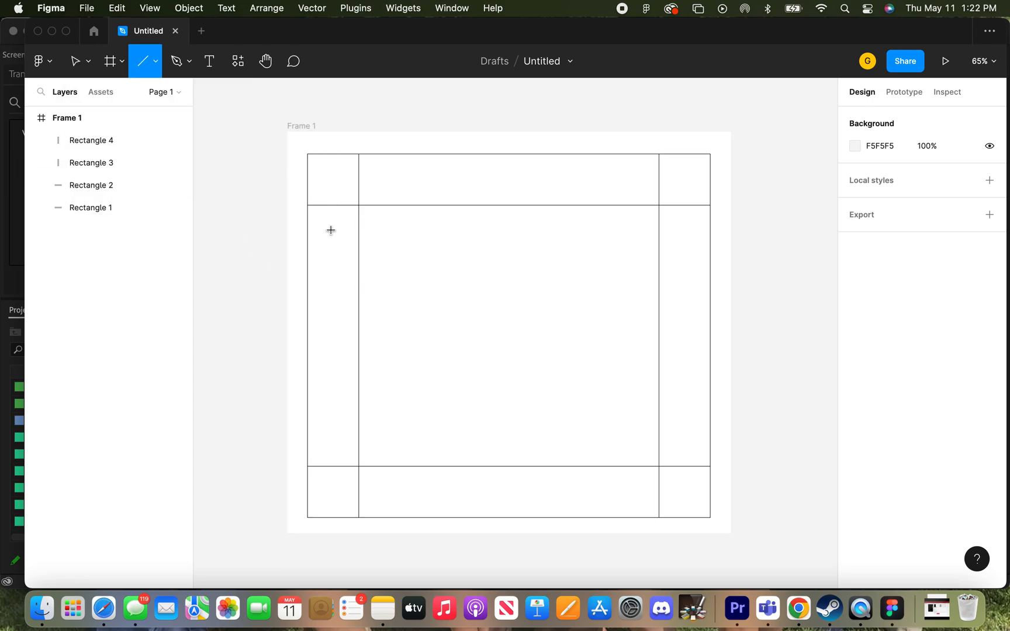
drag(307, 254, 358, 255)
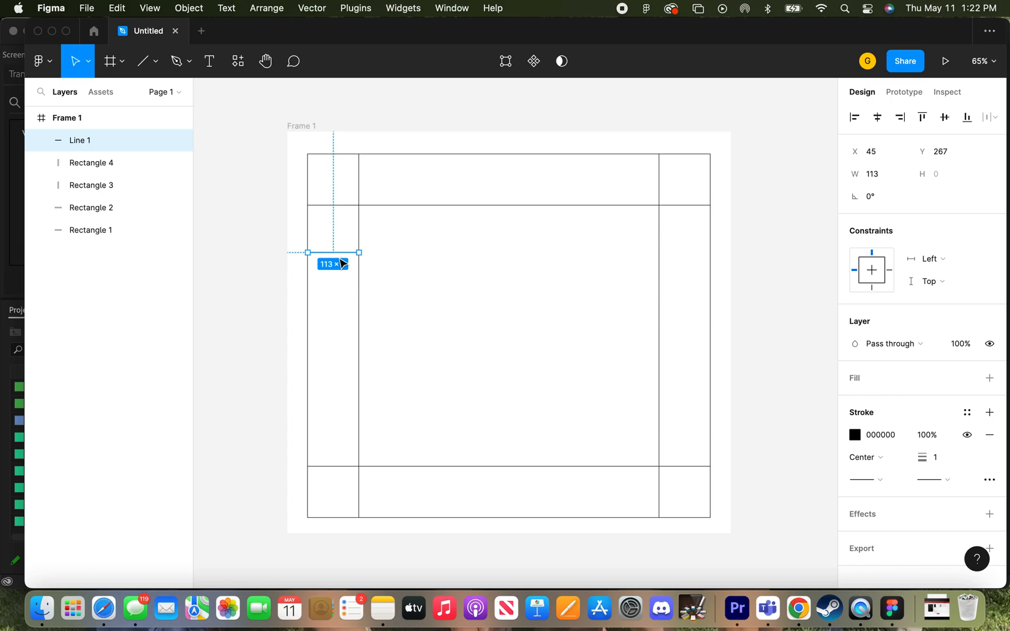
right_click(338, 254)
click(351, 154)
right_click(334, 287)
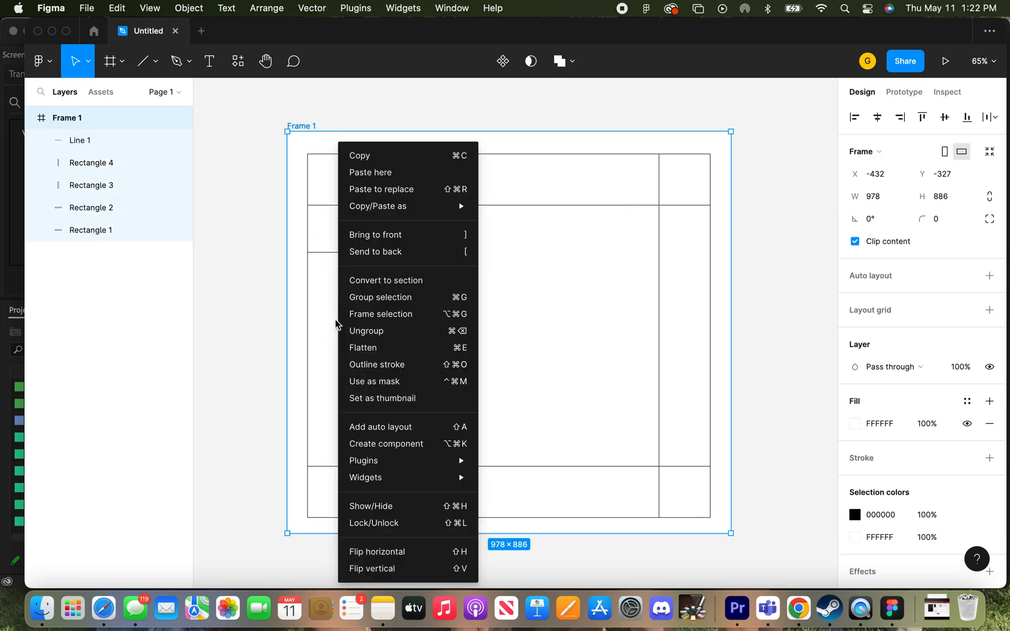
click(365, 182)
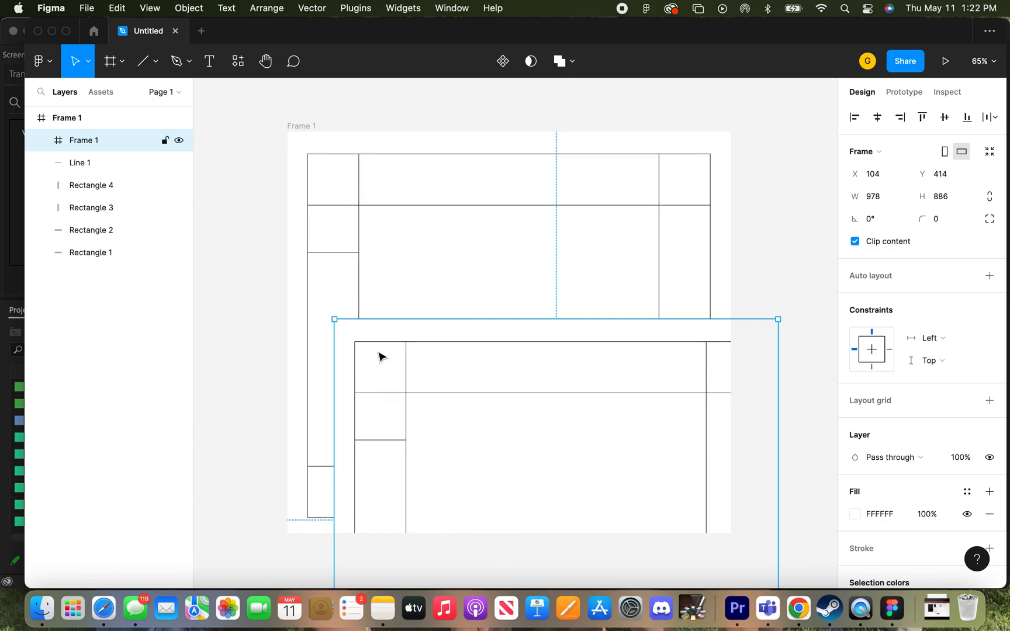
key(Delete)
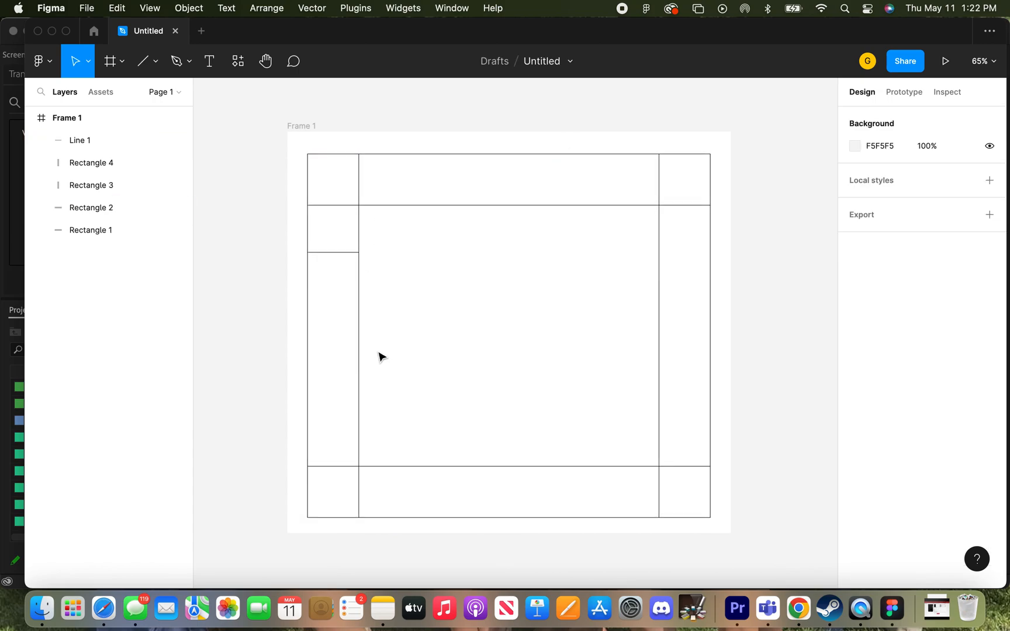
Copy the divider line and place the copy lower in the left column at X 45, Y 389
click(322, 253)
right_click(322, 253)
click(394, 197)
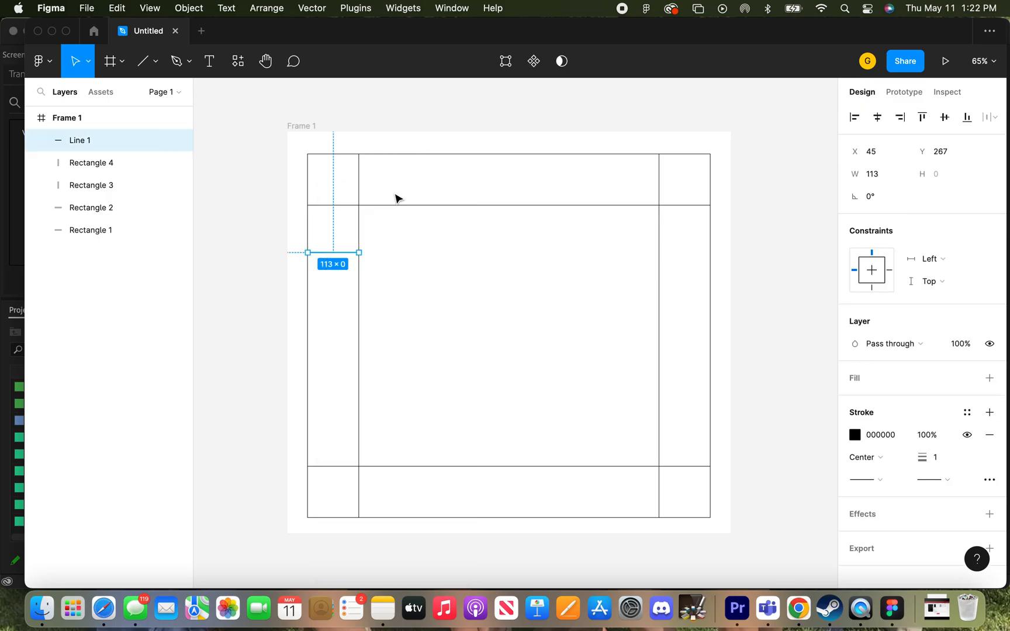
right_click(315, 315)
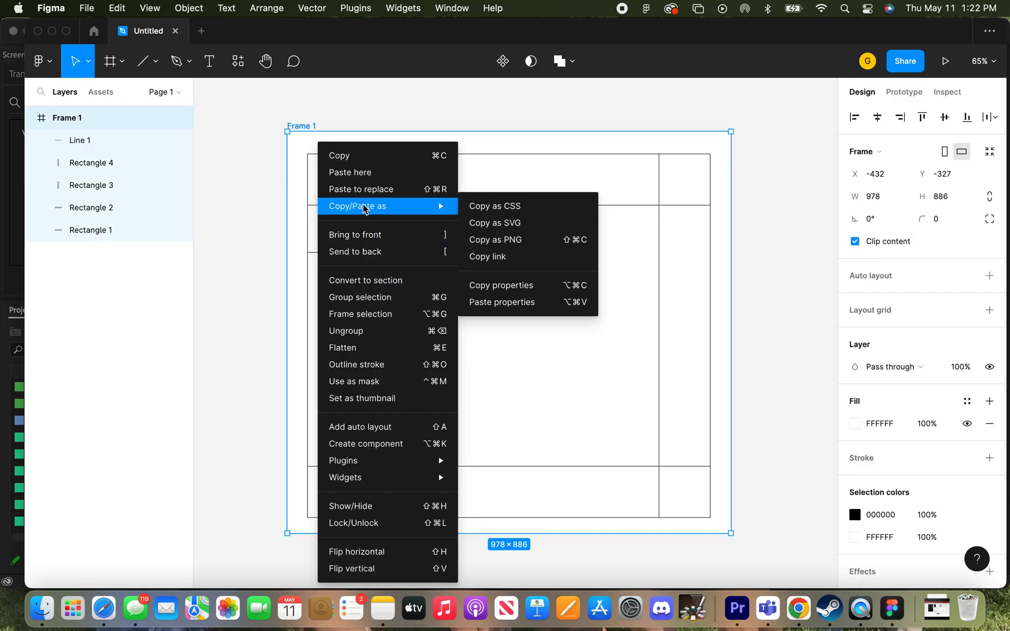
click(353, 172)
click(333, 309)
click(347, 311)
drag(347, 315, 342, 308)
key(ctrl+z)
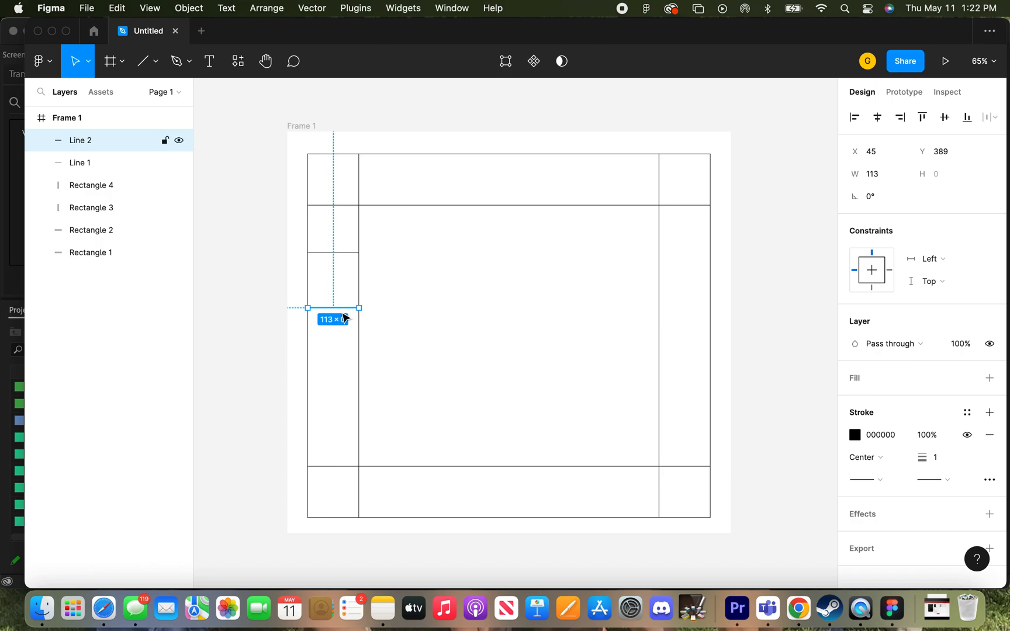
Duplicate the lower divider line twice down the left column, placing the copies at about Y 507 and Y 625
key(super+d)
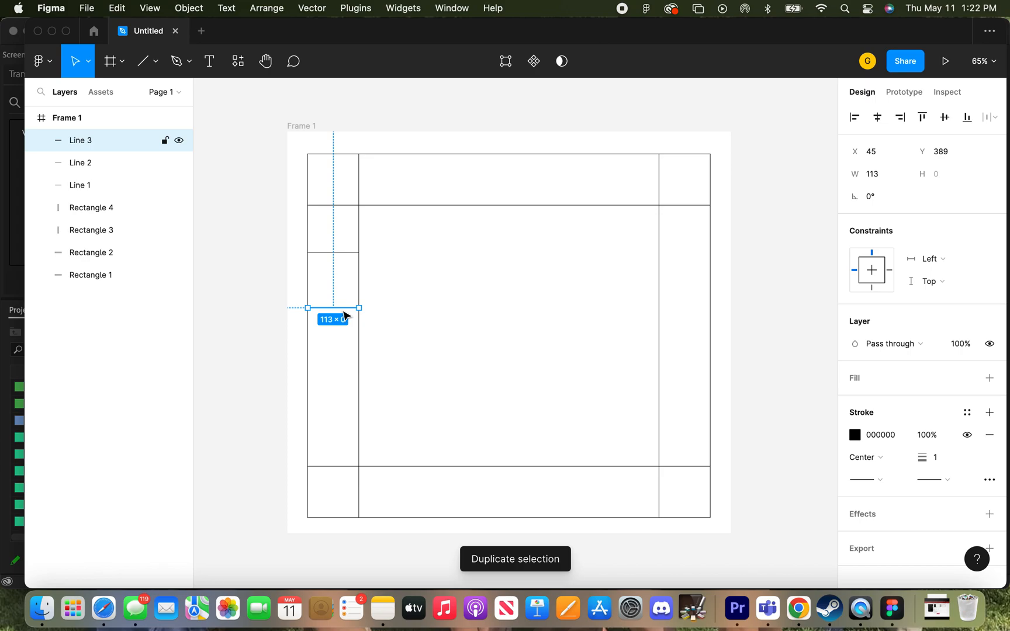
drag(345, 312, 347, 366)
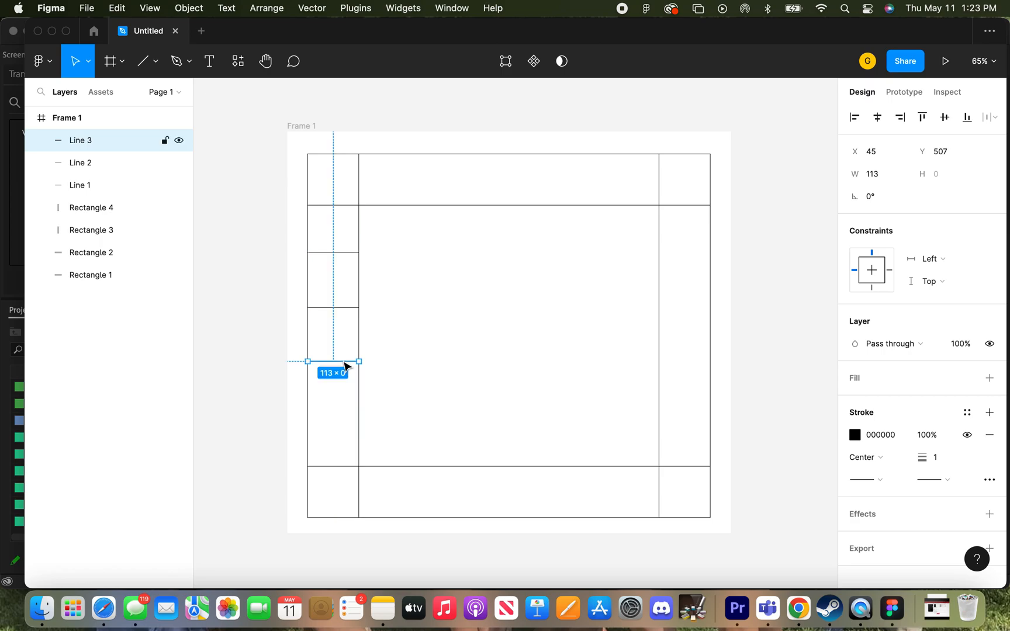
key(super+d)
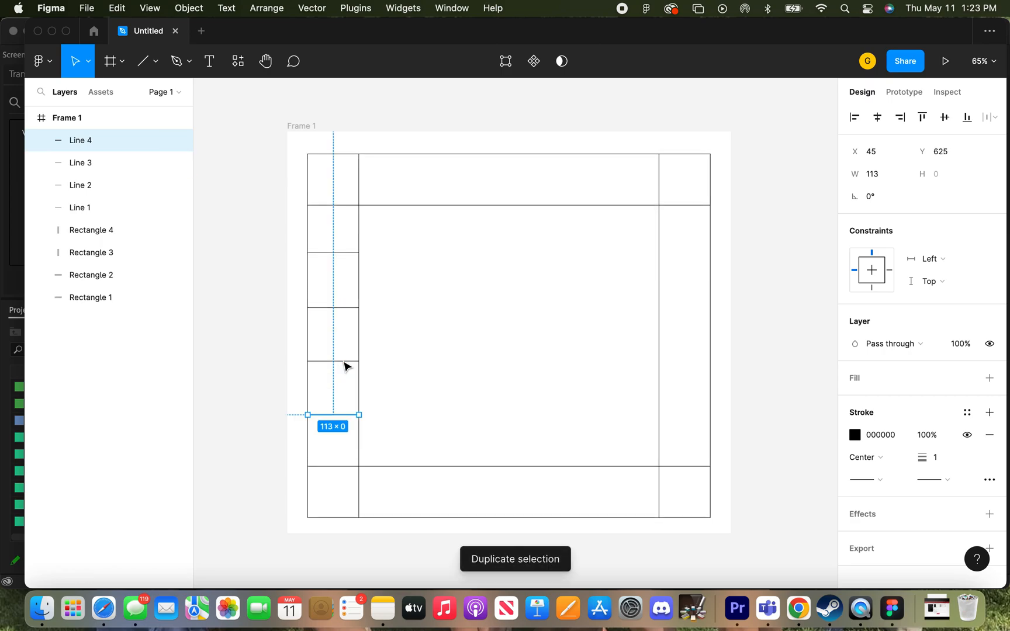
click(401, 355)
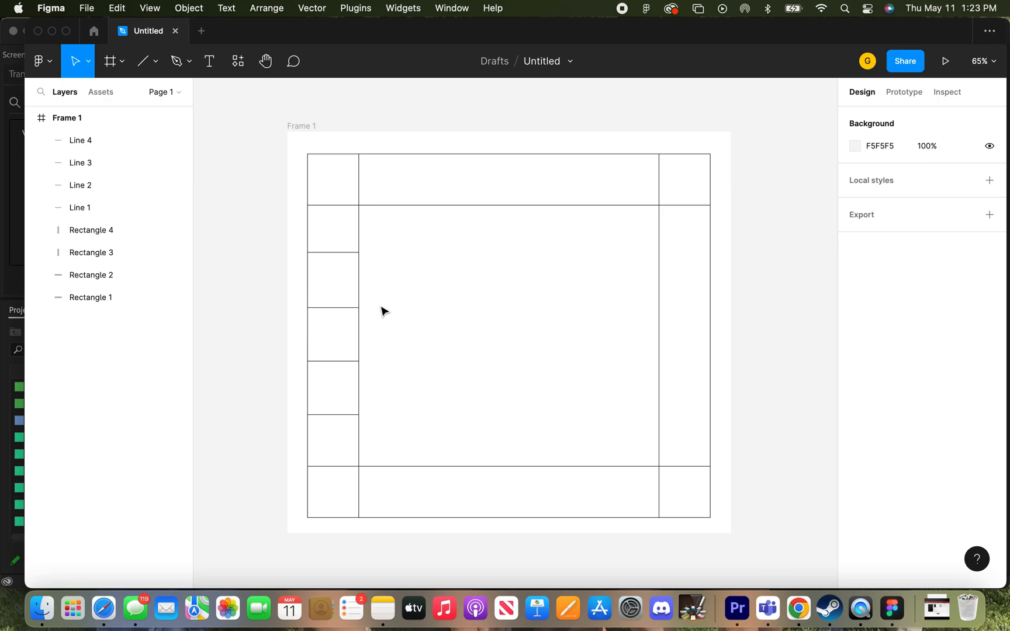
Copy the four divider lines from the left column into the right column at about X 819
drag(326, 240, 346, 430)
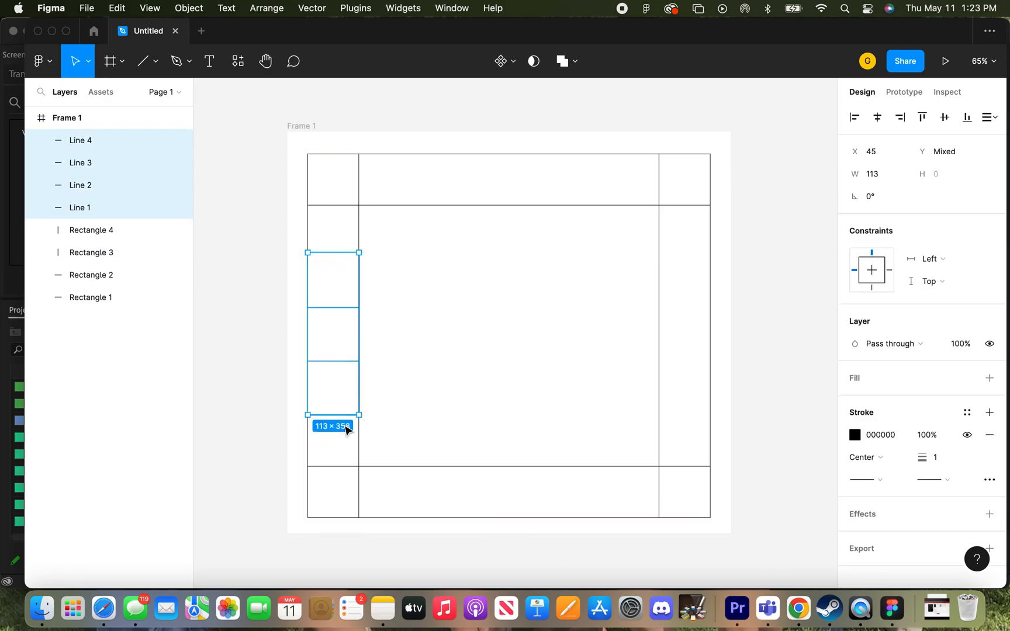
right_click(331, 313)
click(354, 188)
right_click(694, 348)
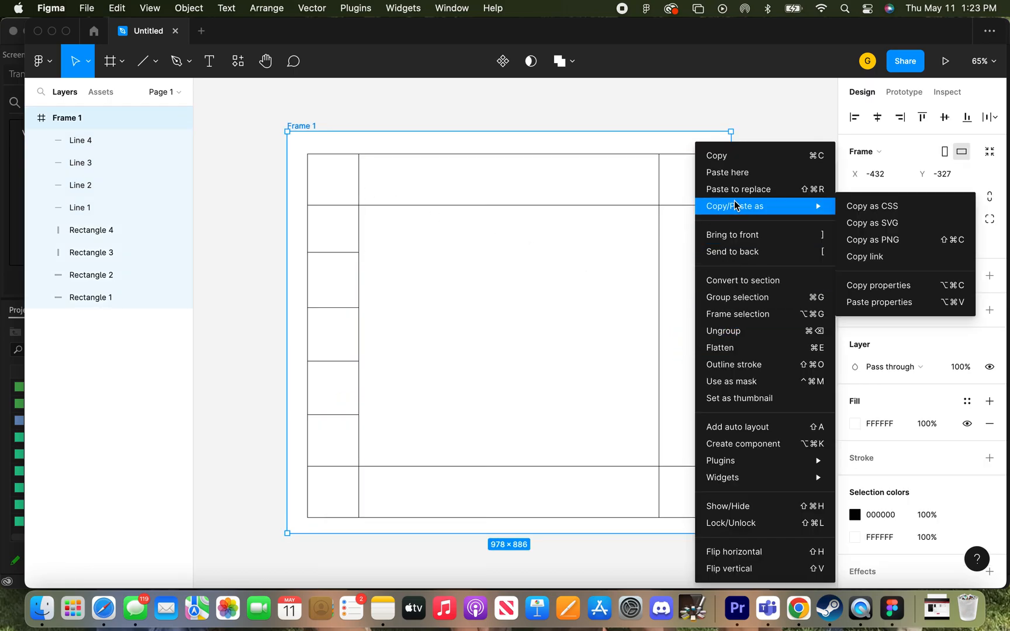
click(736, 172)
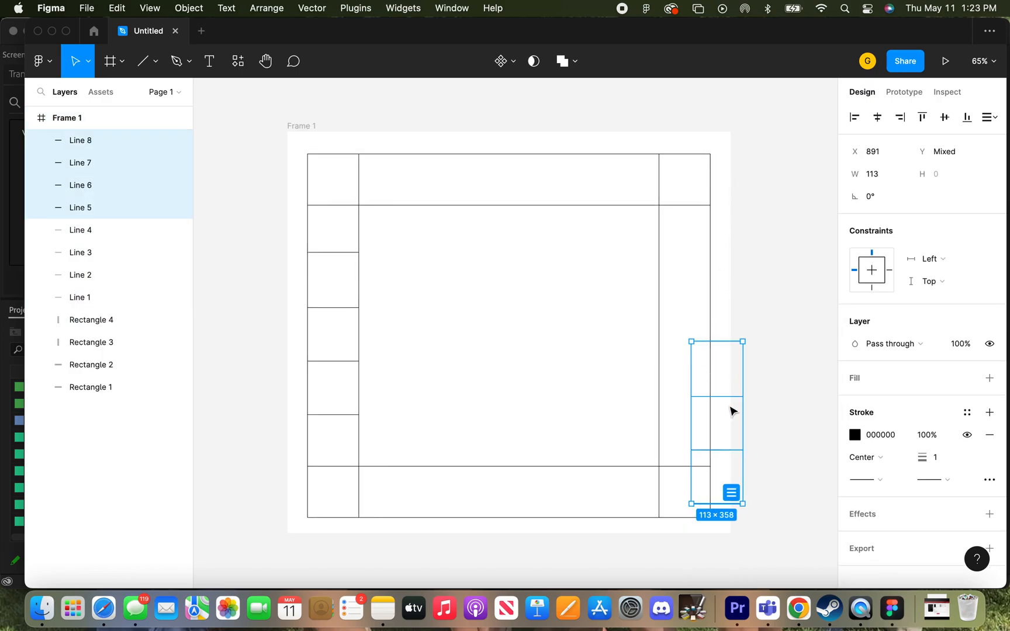
drag(716, 374, 696, 314)
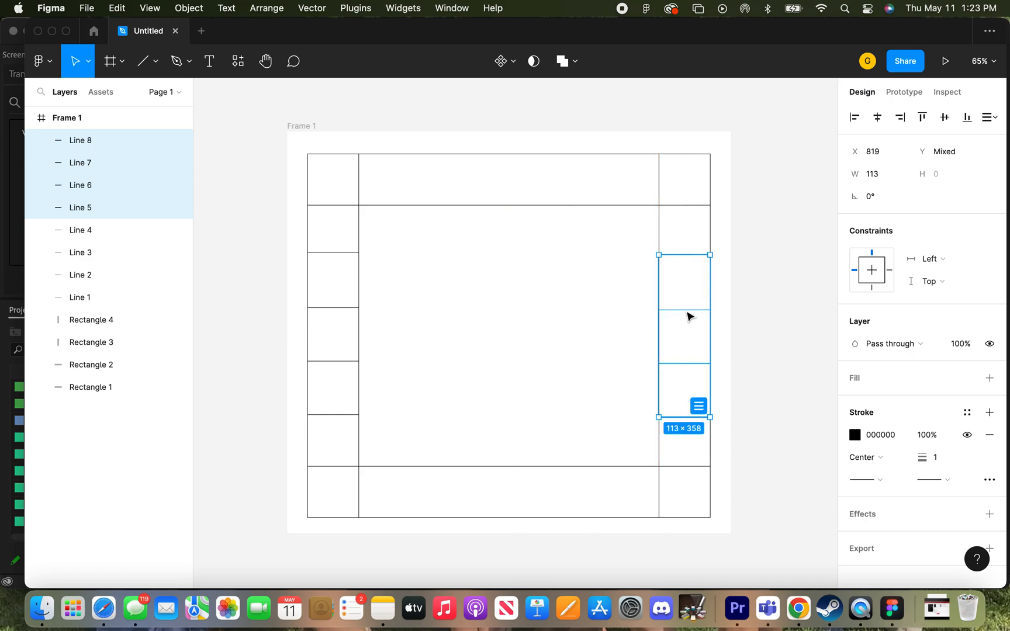
click(561, 318)
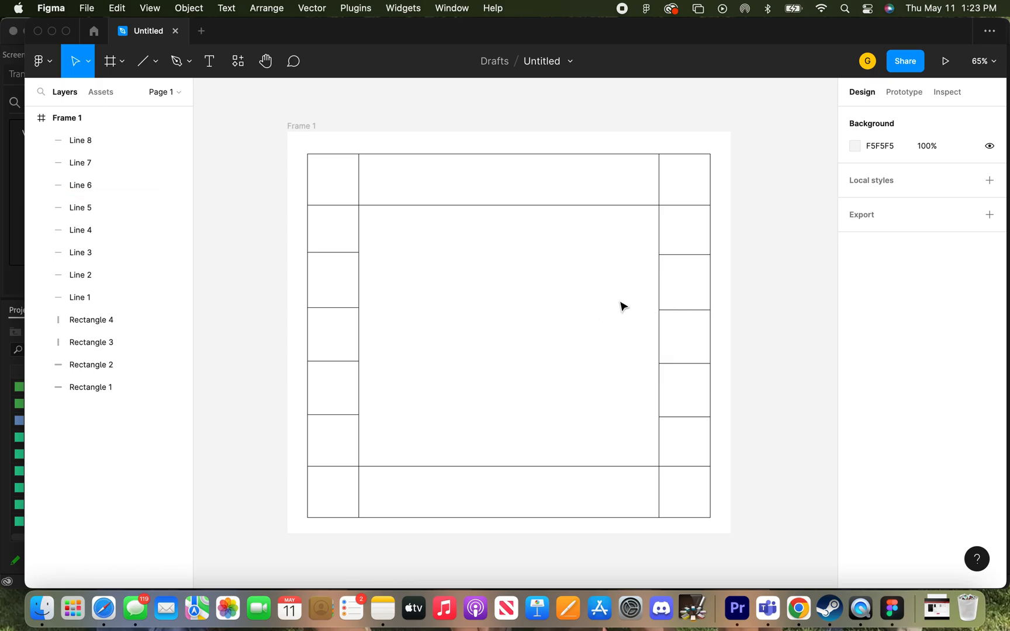
Paste the four divider lines again and rotate them about 90° to fit centrally across the top bar
right_click(518, 232)
click(552, 171)
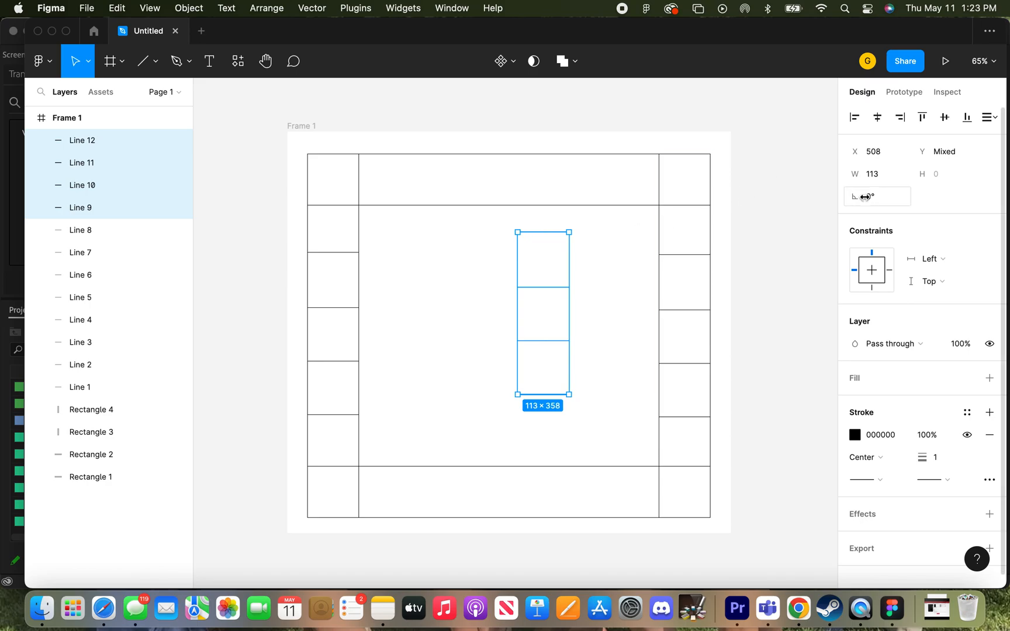
click(866, 196)
text(90)
key(Return)
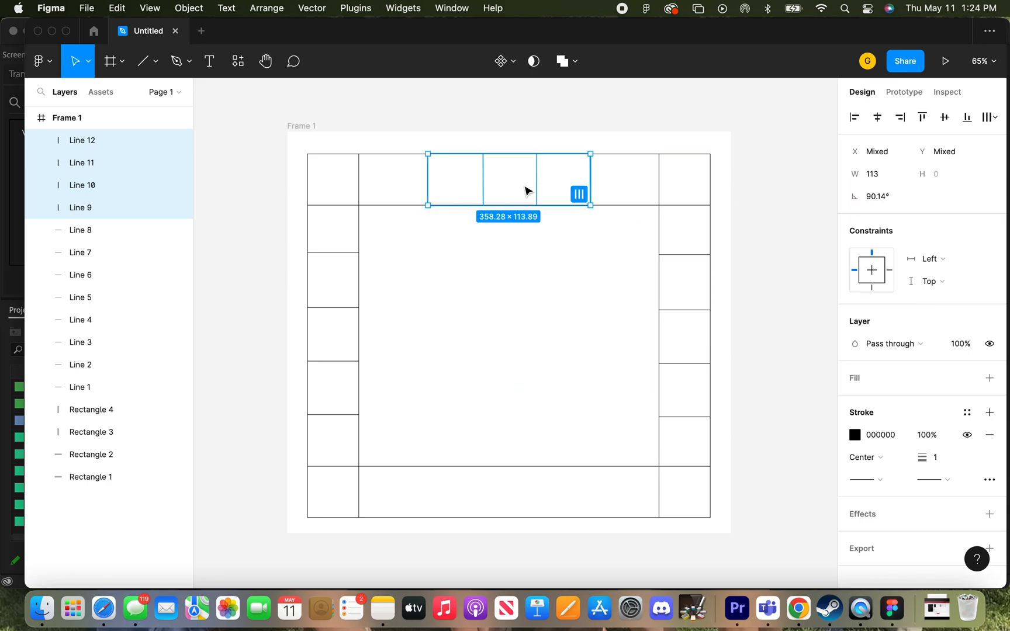
Copy the top bar's four vertical divider lines into the bottom bar, directly beneath the originals
right_click(524, 188)
click(556, 194)
right_click(500, 501)
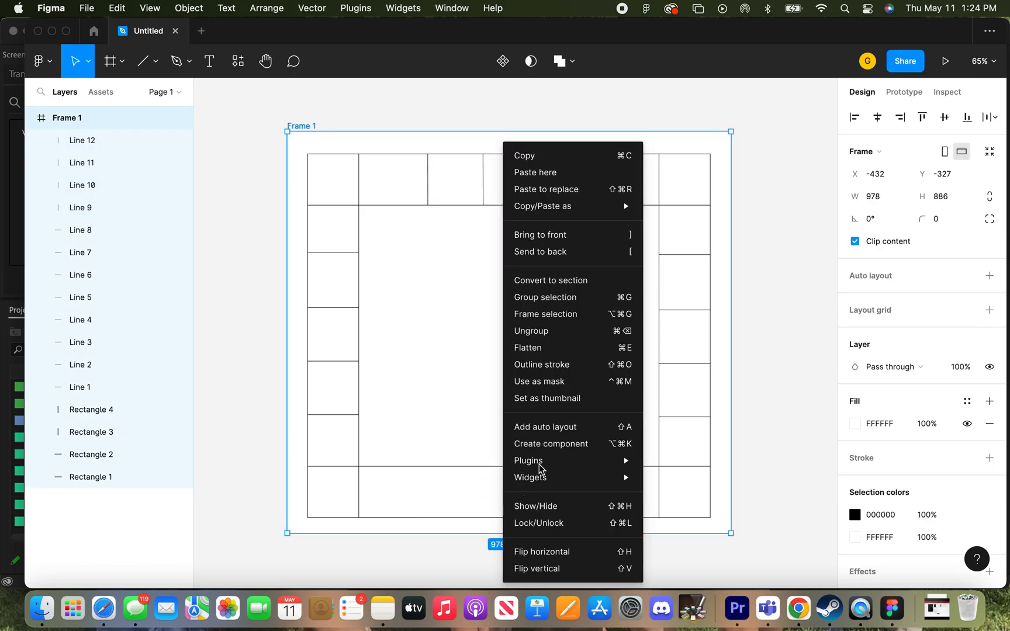
click(542, 171)
drag(570, 508, 496, 479)
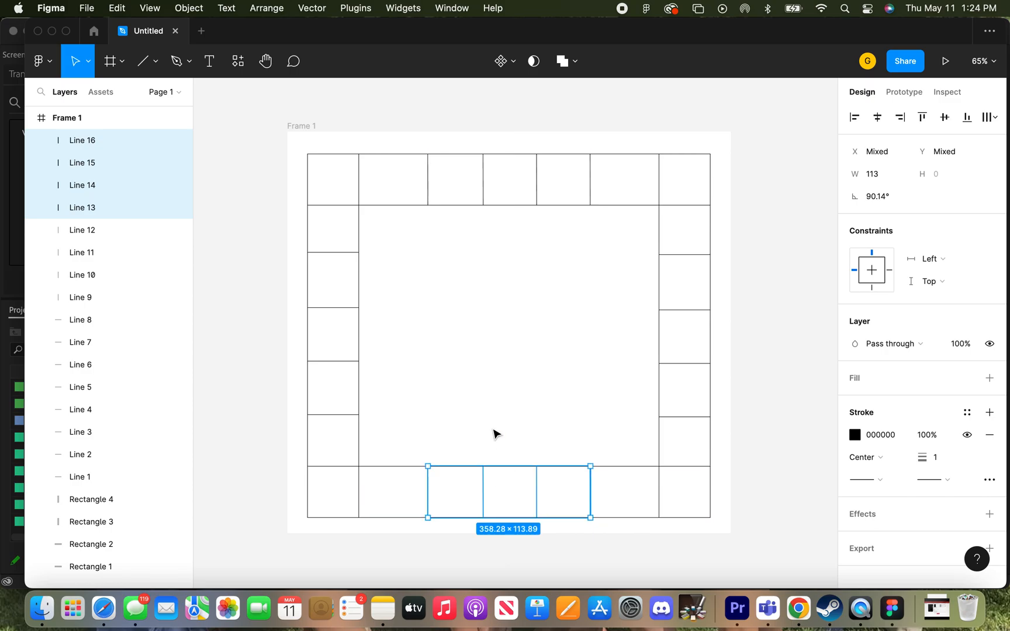
click(494, 407)
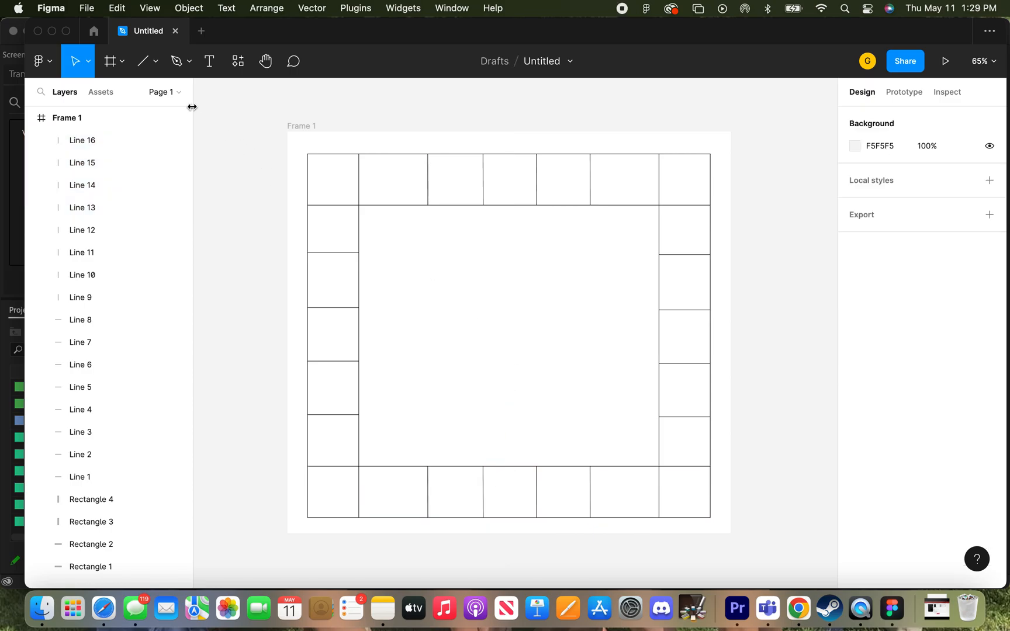
Draw a circle about 312 × 312 and centre it in the open area of the board
click(155, 61)
click(130, 140)
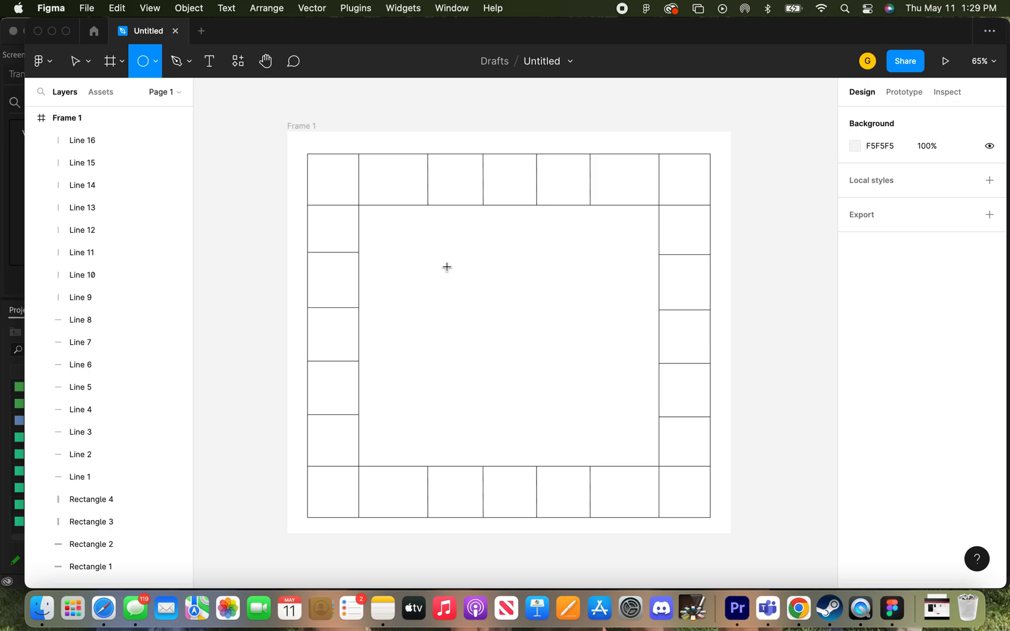
drag(413, 255, 555, 346)
mouse_move(478, 334)
mouse_down()
mouse_move(513, 333)
mouse_move(503, 339)
mouse_up()
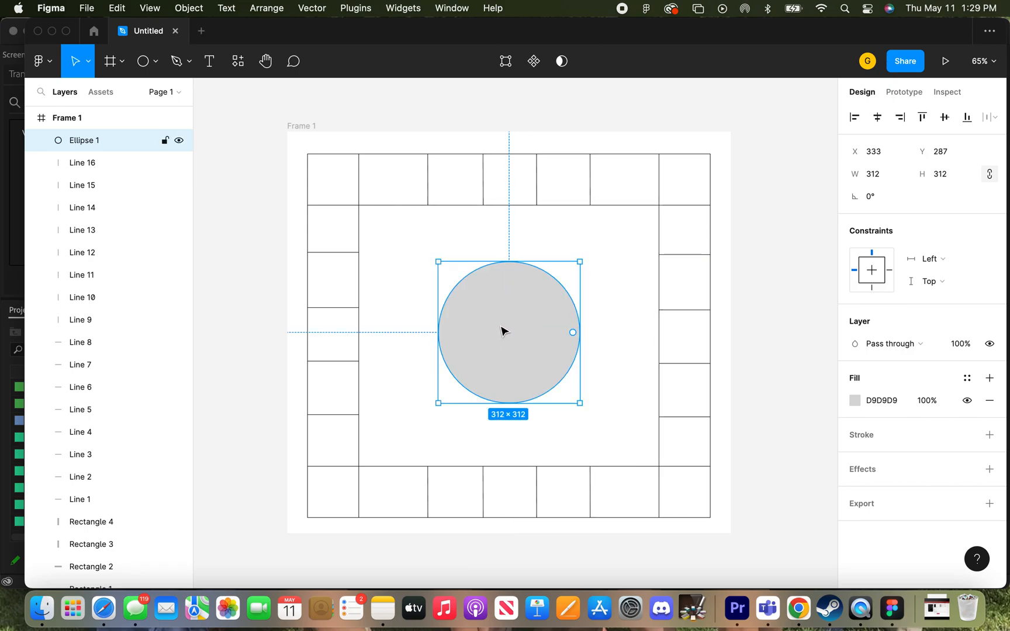
Give the centre circle a black stroke with a weight of 8 and remove its fill
click(987, 436)
click(989, 403)
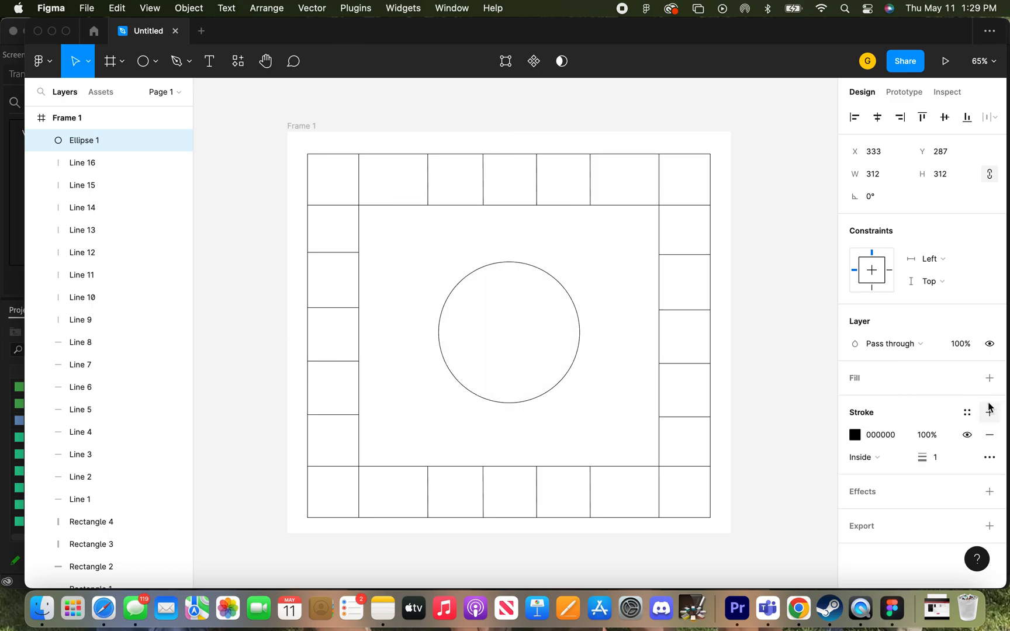
drag(922, 457, 935, 457)
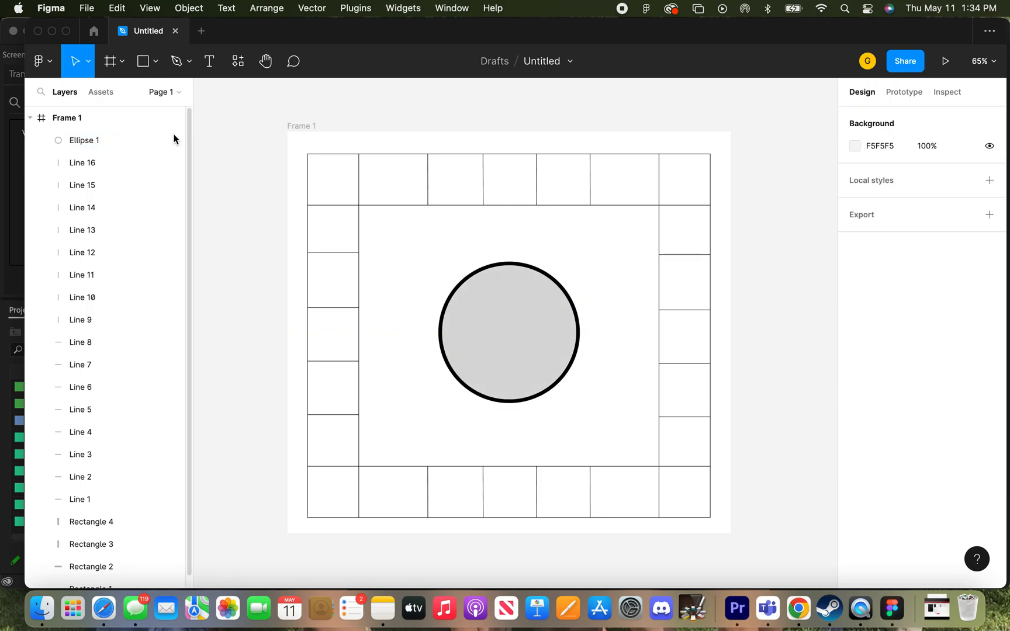
Draw an unfilled, black-stroked rectangle about 118 × 153 from the top bar's middle space down into the circle
click(142, 61)
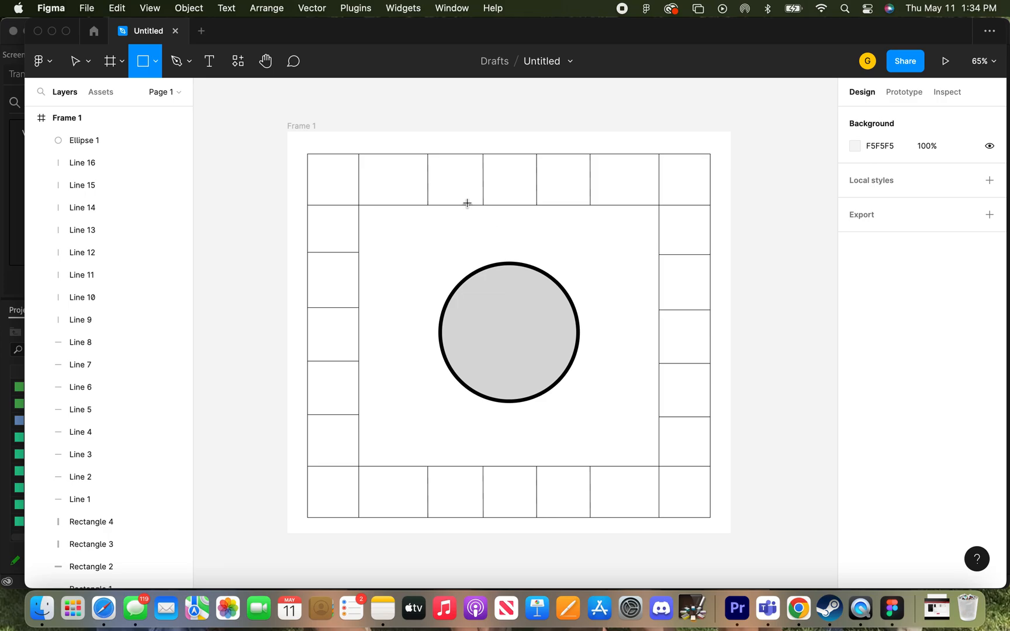
mouse_move(483, 206)
mouse_down()
mouse_move(537, 280)
mouse_move(512, 248)
mouse_up()
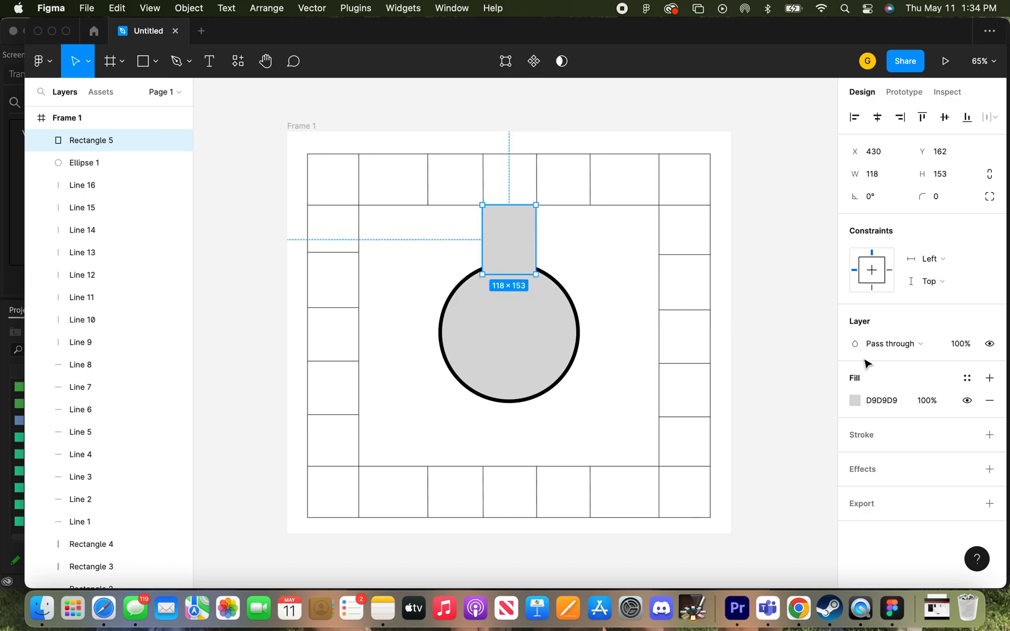
click(989, 434)
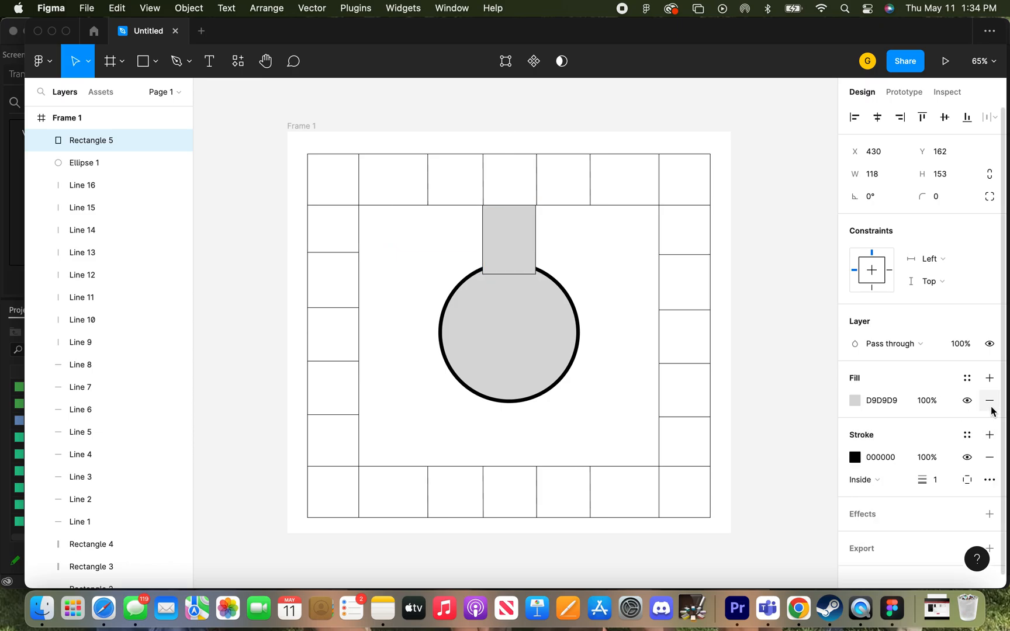
click(989, 400)
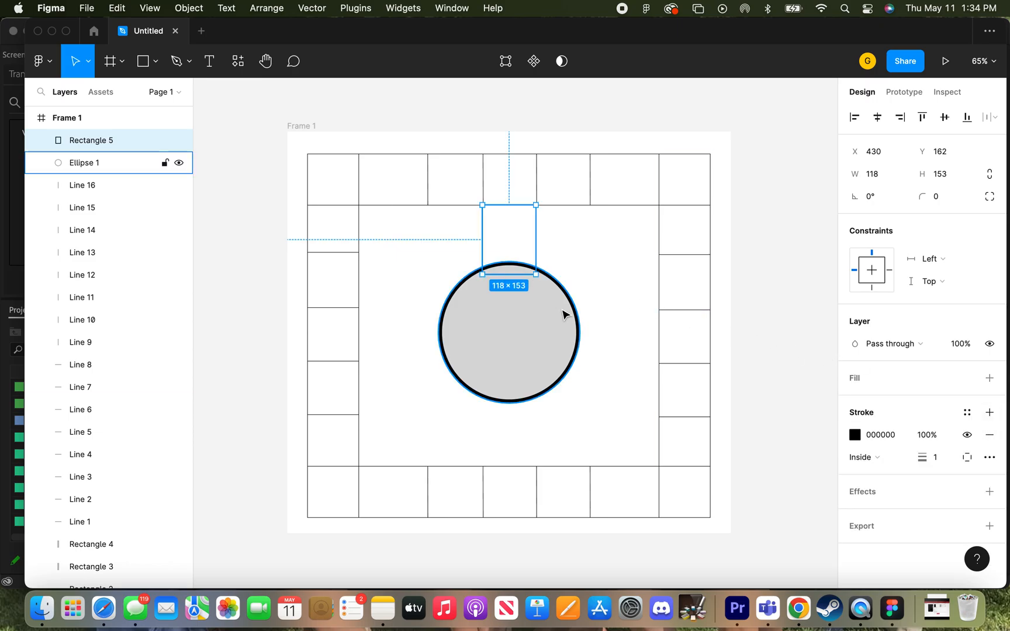
Bring the centre circle in front of the upper connecting rectangle
click(589, 289)
click(520, 324)
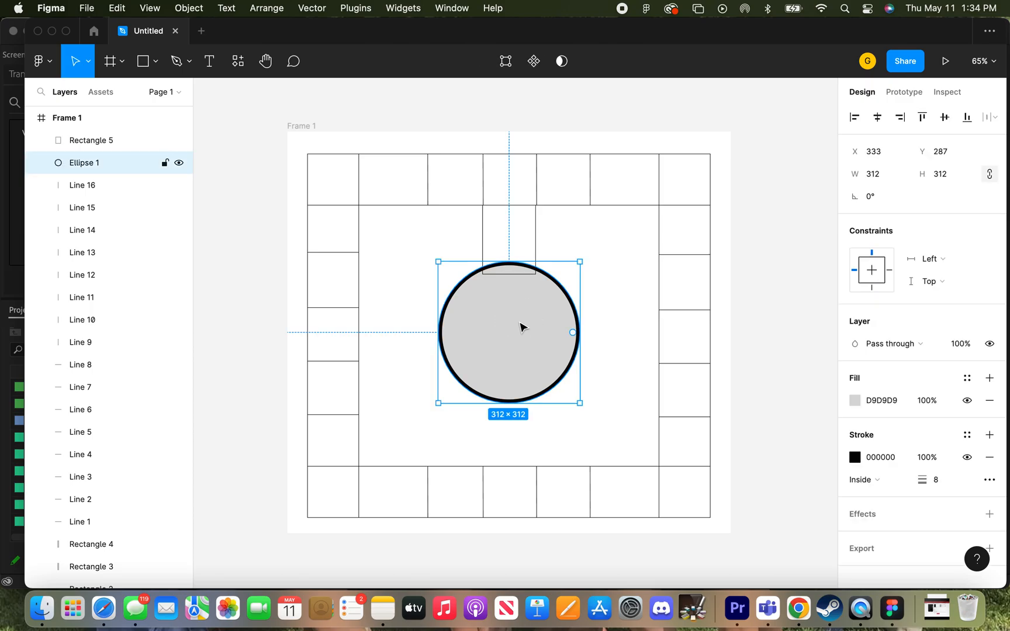
right_click(519, 325)
click(558, 285)
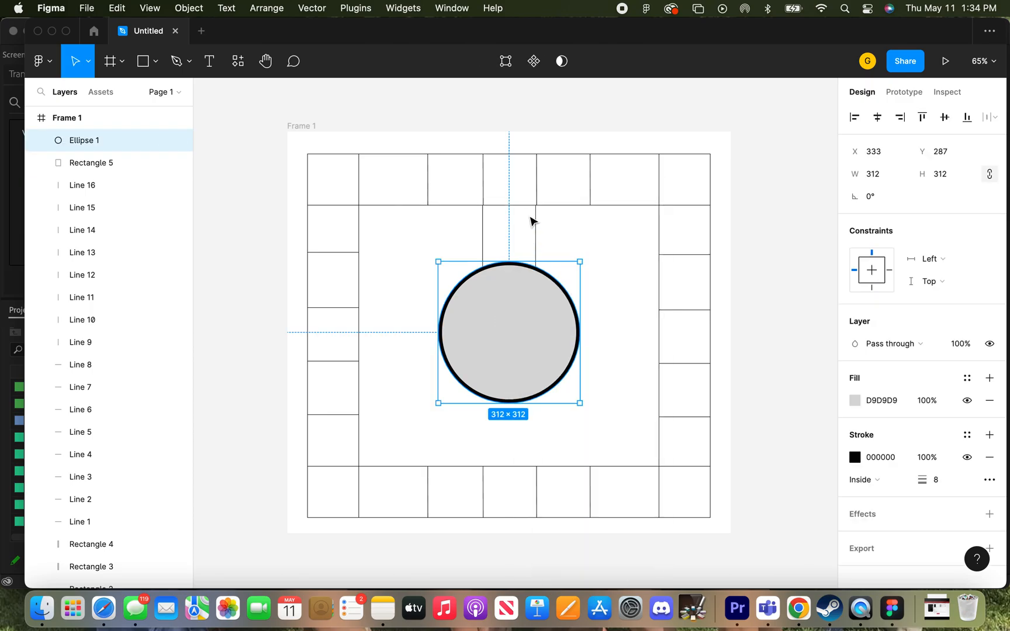
Narrow the upper connecting rectangle to about 116 wide, moving its left edge to about X 432
click(520, 220)
click(482, 229)
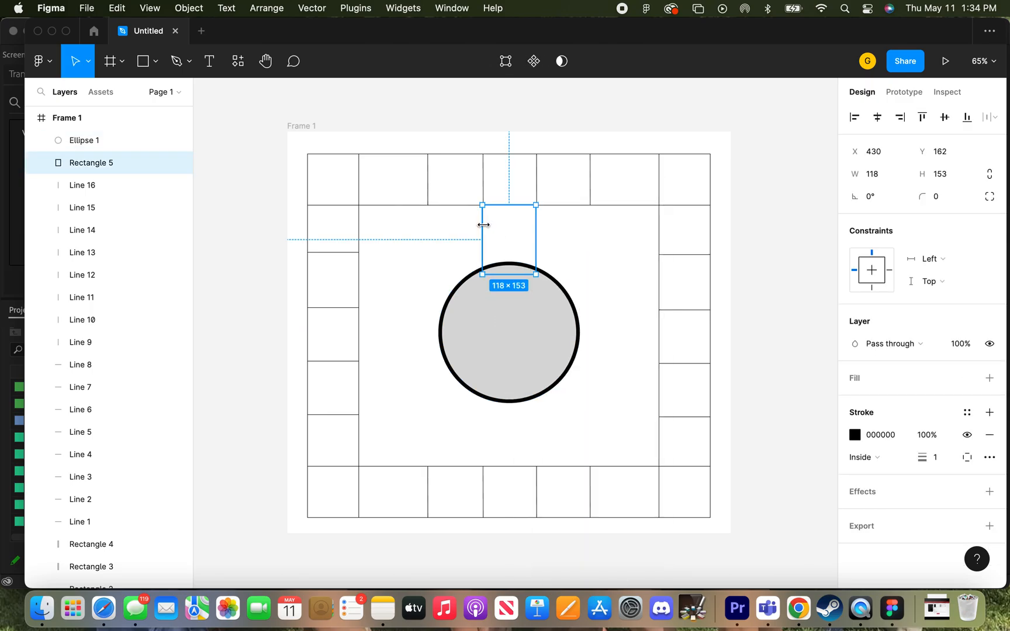
click(481, 228)
click(553, 253)
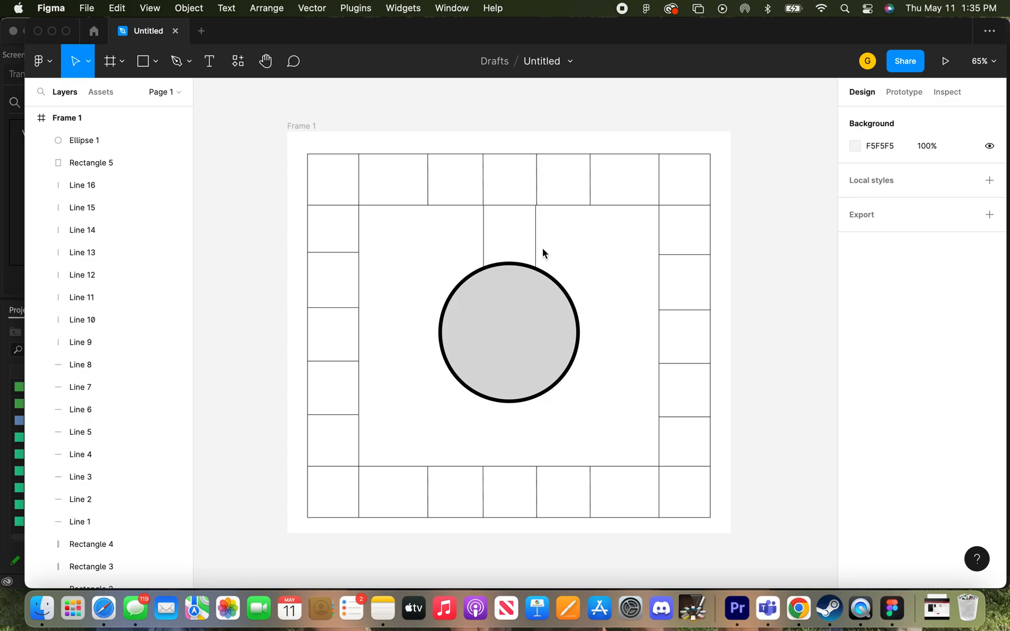
Copy the upper connecting rectangle between the circle and the bottom bar's middle space, widening the copy slightly to meet the right divider
click(536, 252)
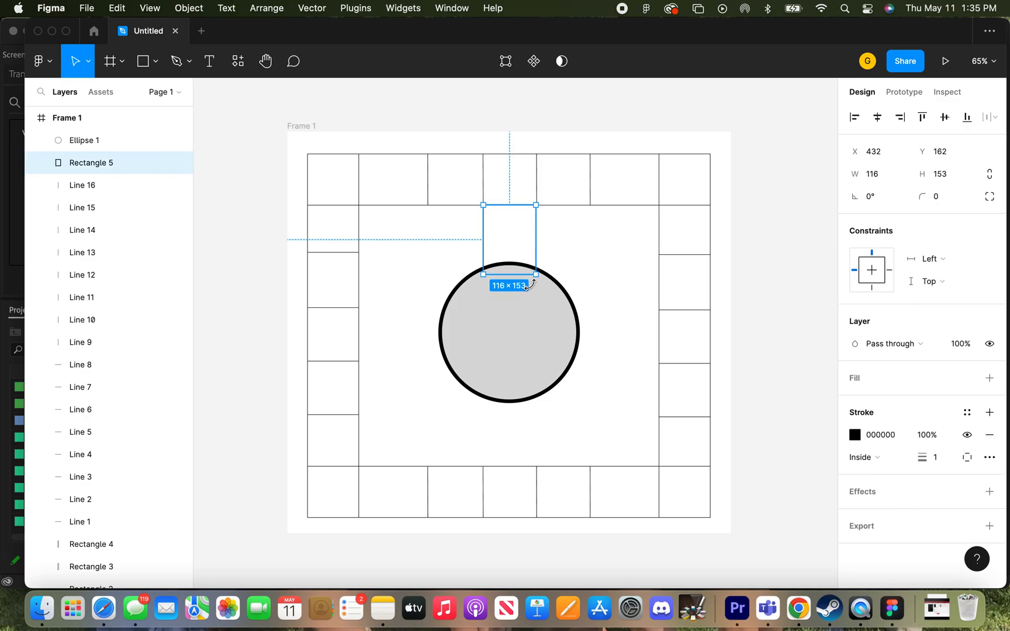
right_click(529, 237)
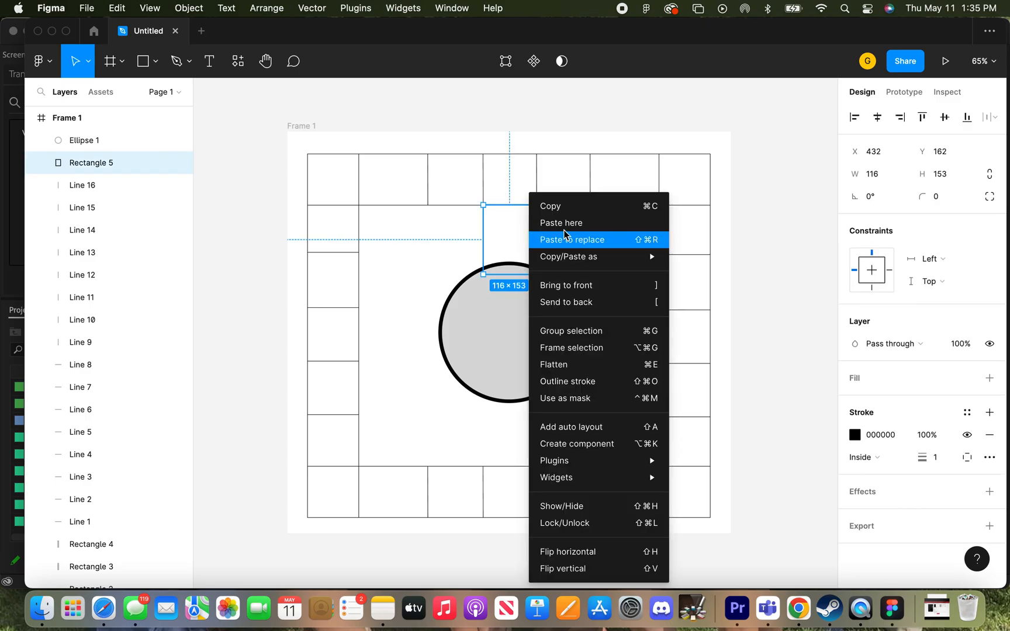
click(556, 207)
right_click(506, 440)
click(496, 439)
right_click(496, 440)
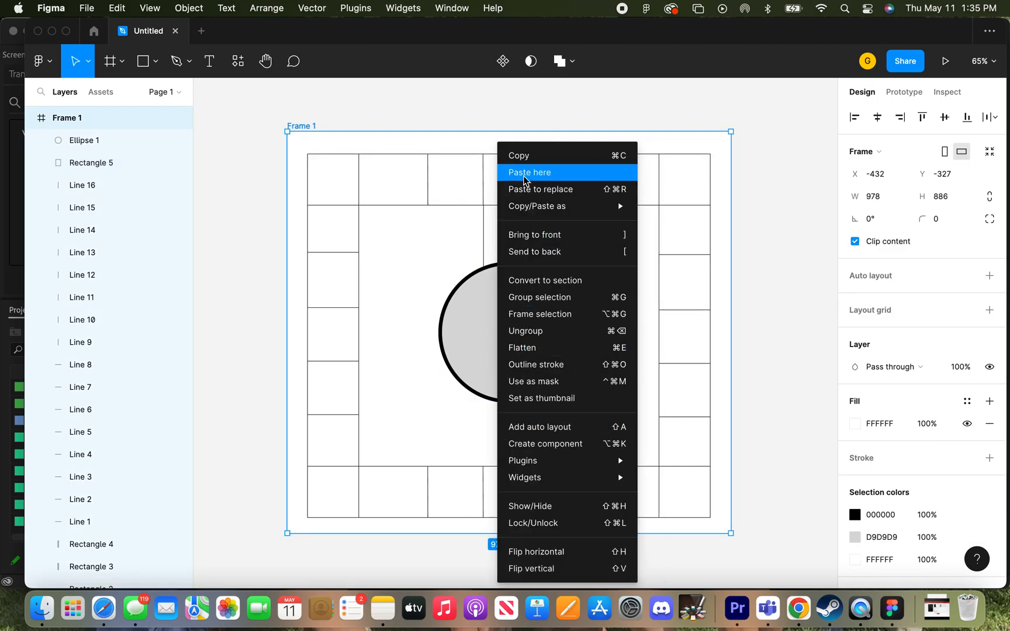
key(Escape)
key(super+v)
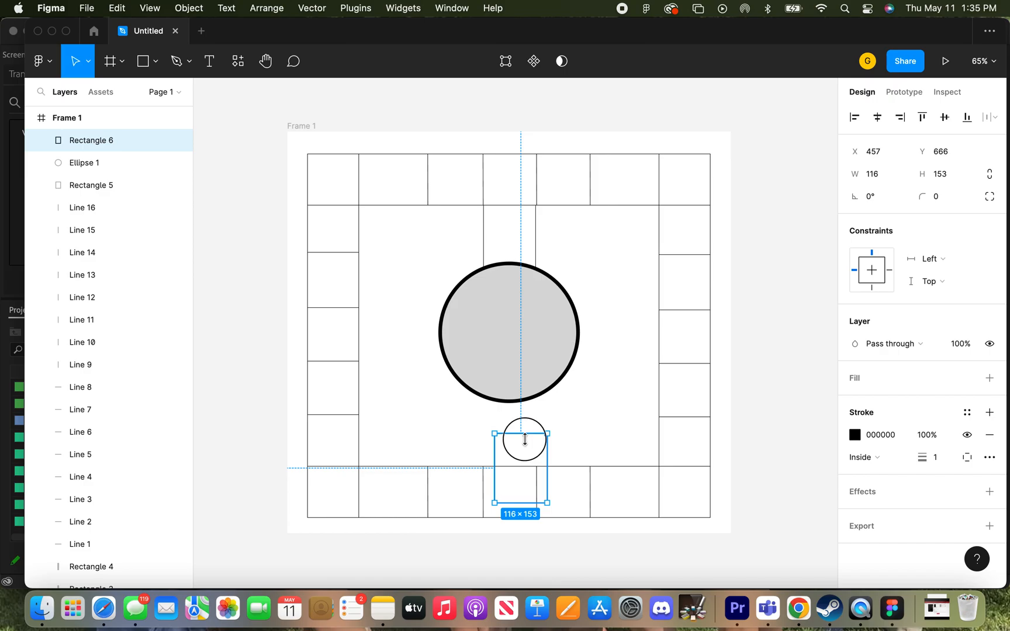
drag(527, 455, 512, 421)
click(468, 454)
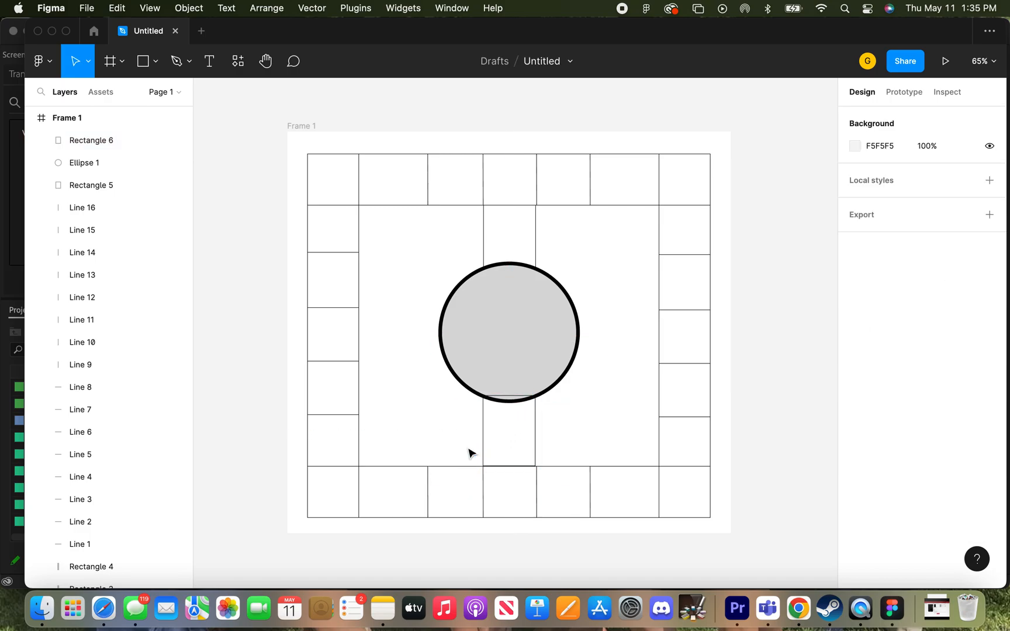
click(536, 439)
drag(536, 436, 538, 436)
Bring the centre circle in front of the lower connecting rectangle
click(498, 370)
right_click(496, 369)
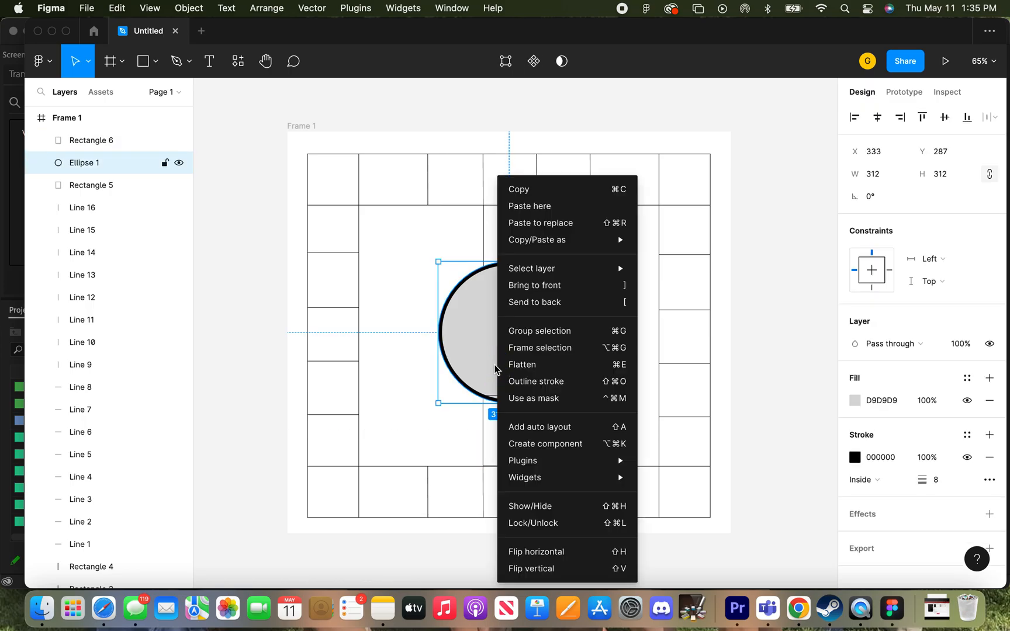
mouse_move(555, 274)
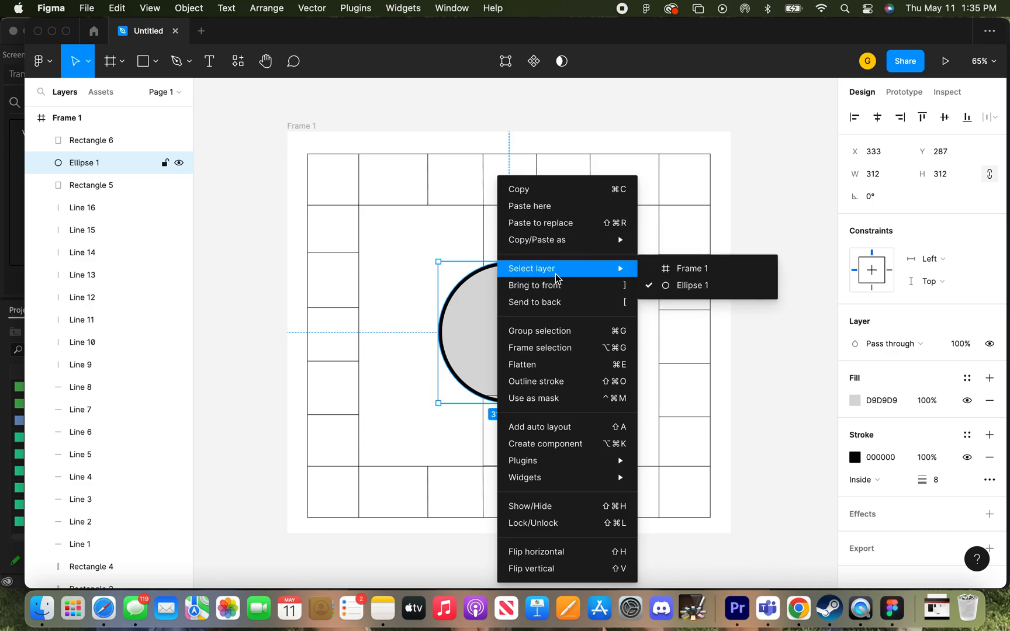
click(556, 284)
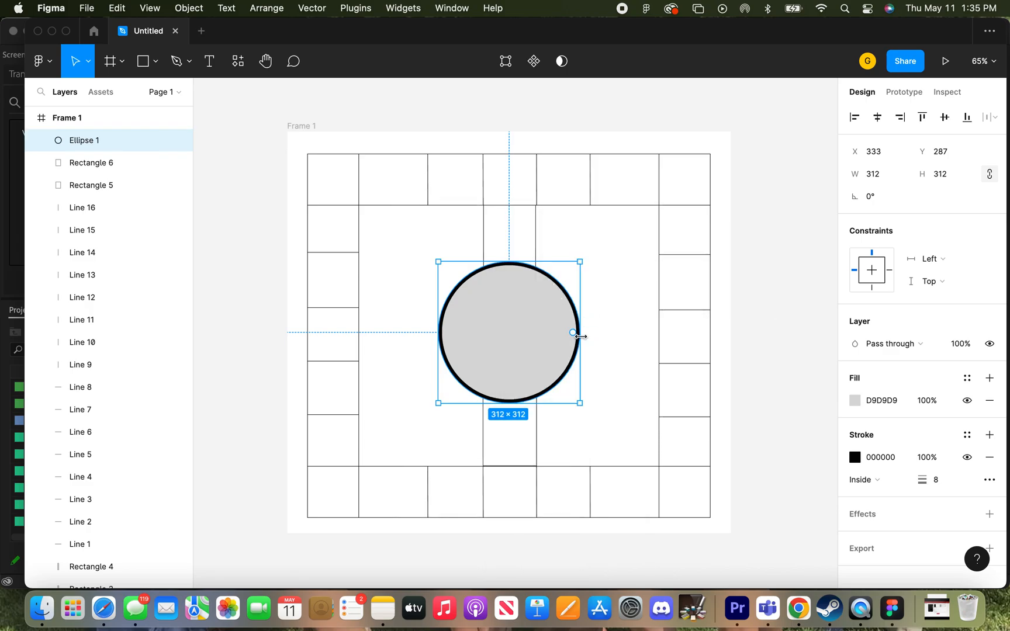
click(608, 342)
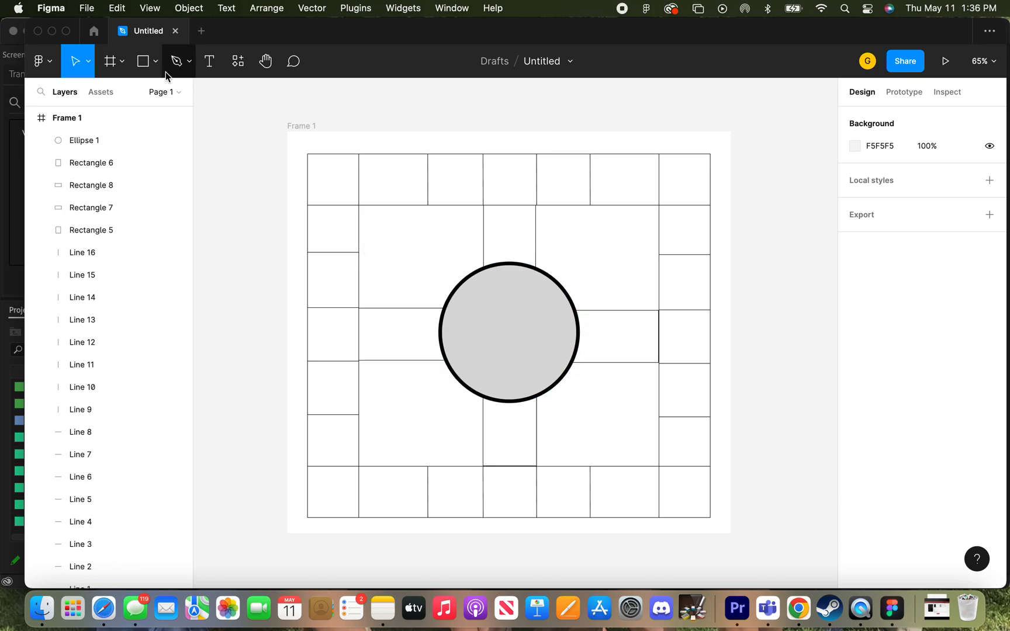
Draw a vertical divider line about 116 long across the left connecting rectangle and position it at about X 255
click(154, 65)
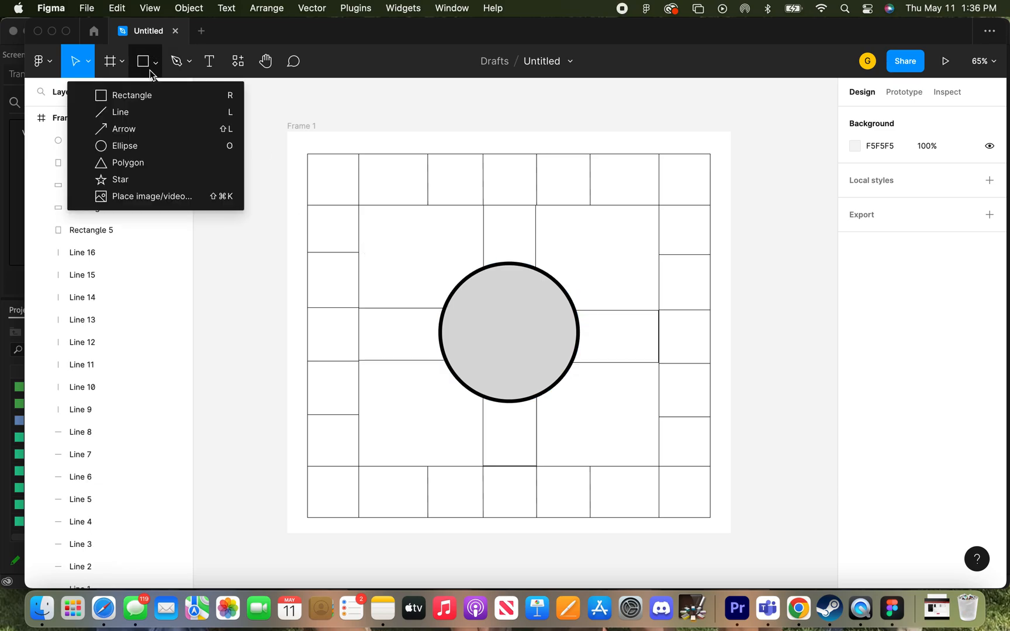
click(143, 115)
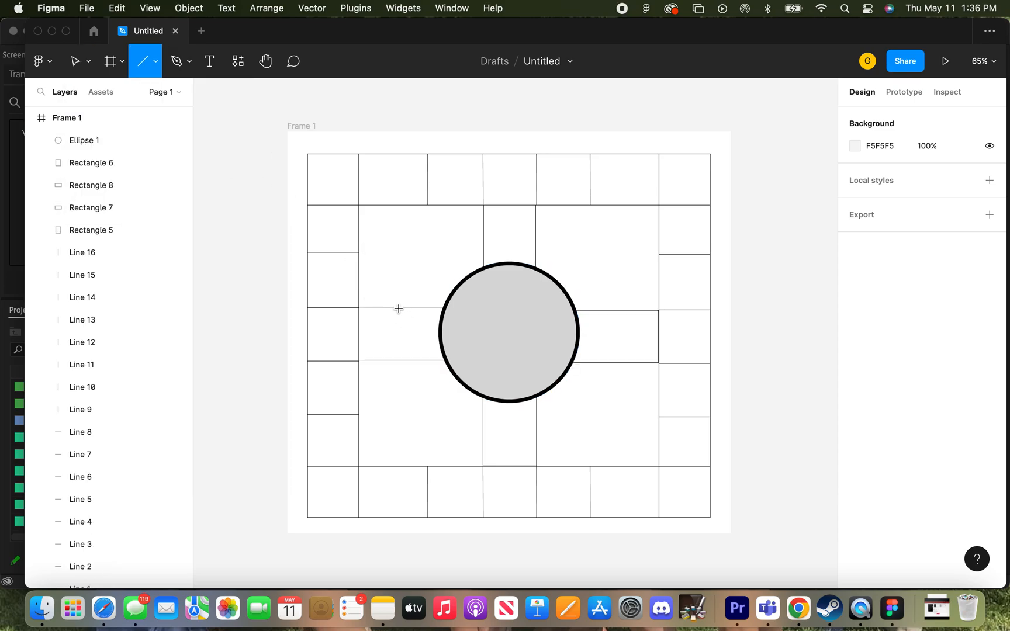
drag(397, 309, 397, 360)
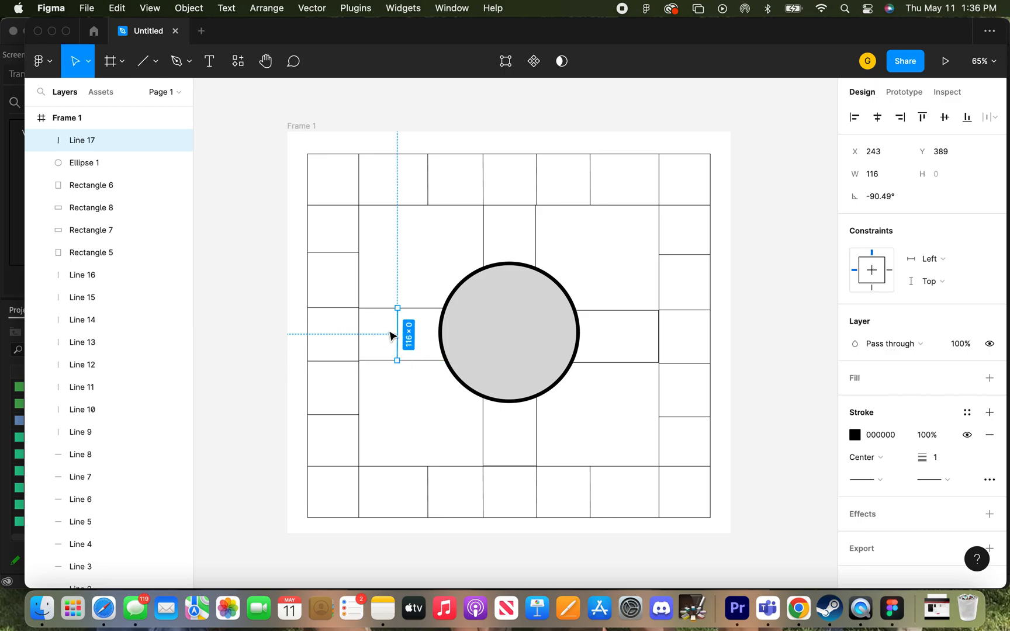
click(396, 333)
click(397, 332)
drag(398, 335, 406, 334)
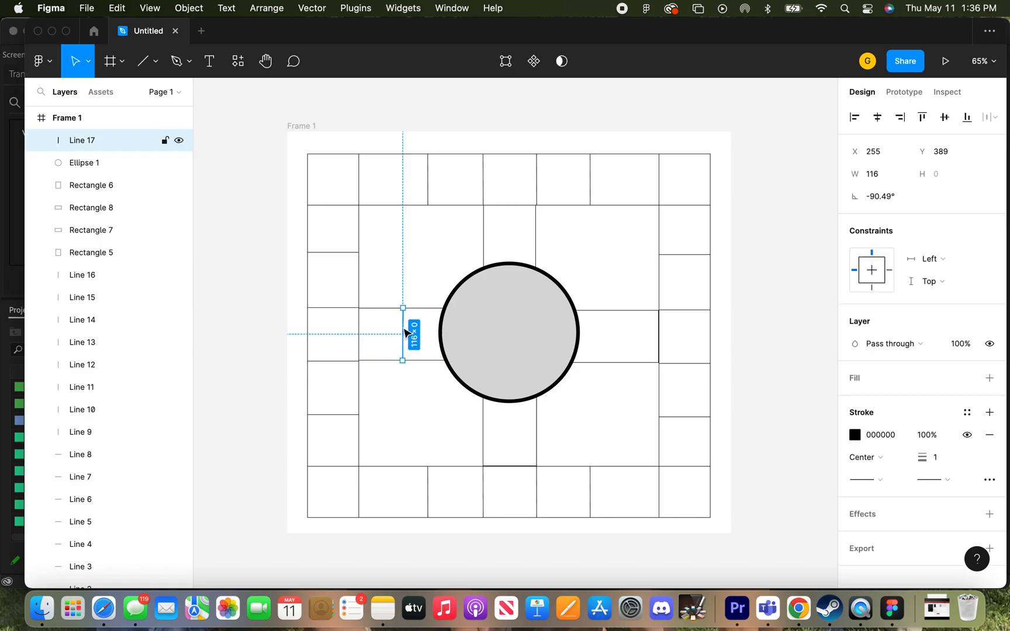
click(424, 290)
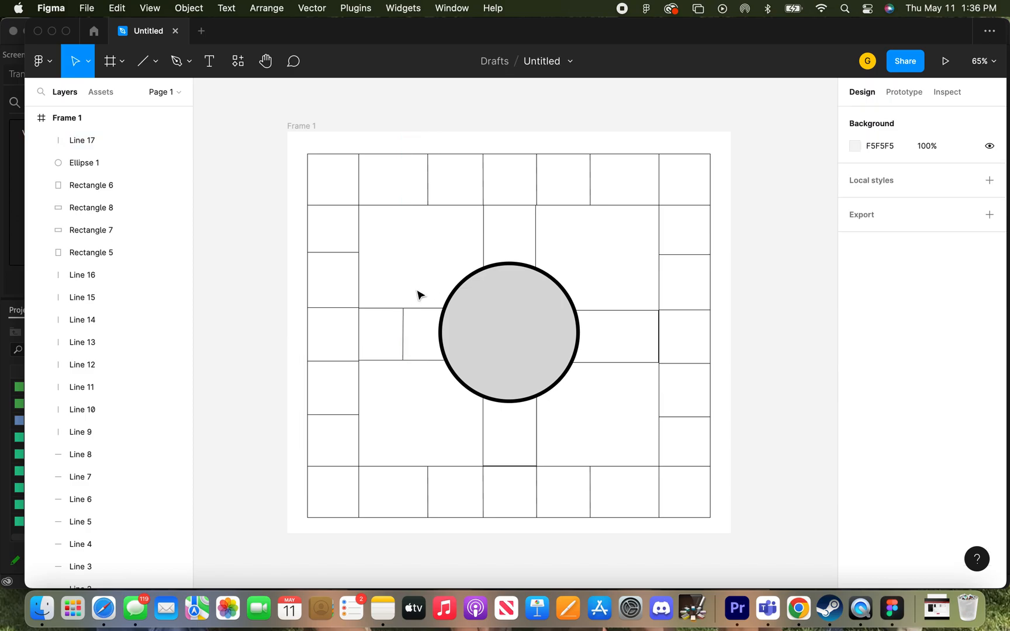
Copy the left connector's divider line into the right connecting rectangle at about X 724, Y 394
right_click(403, 322)
click(414, 190)
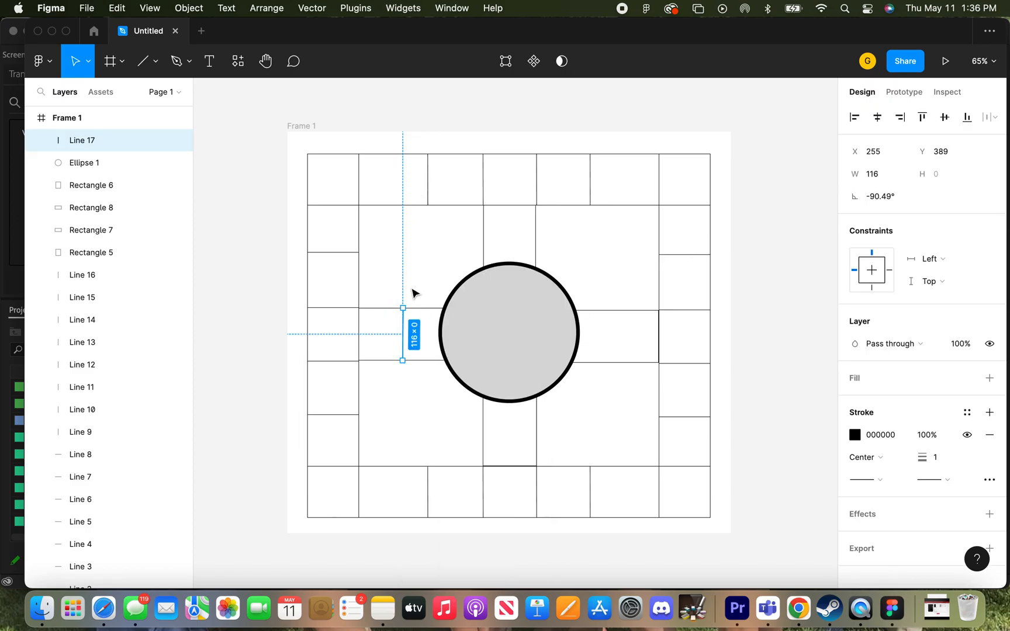
right_click(615, 344)
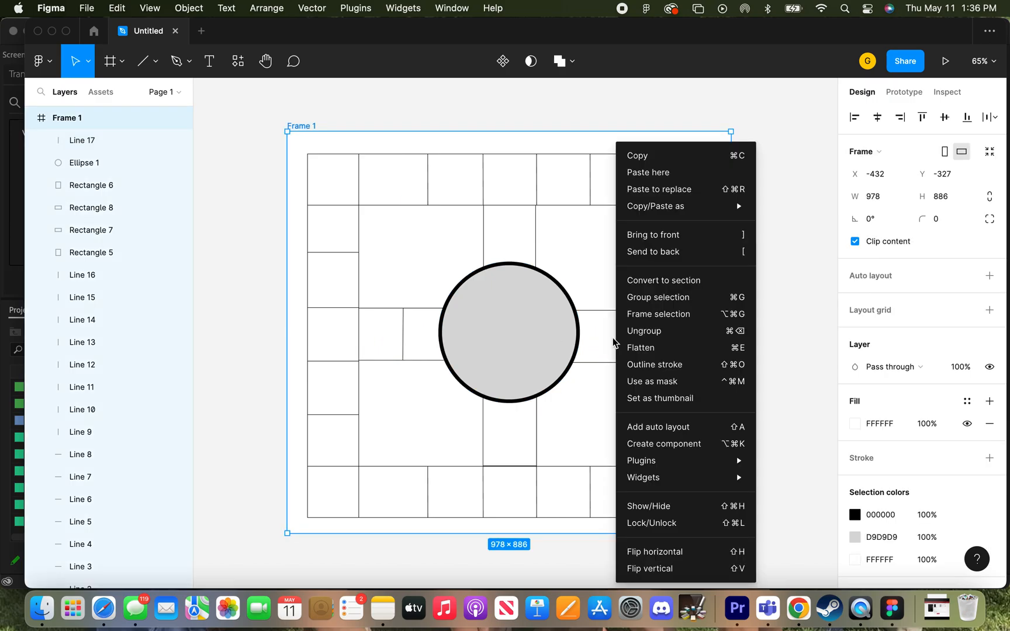
click(663, 173)
drag(615, 329, 611, 322)
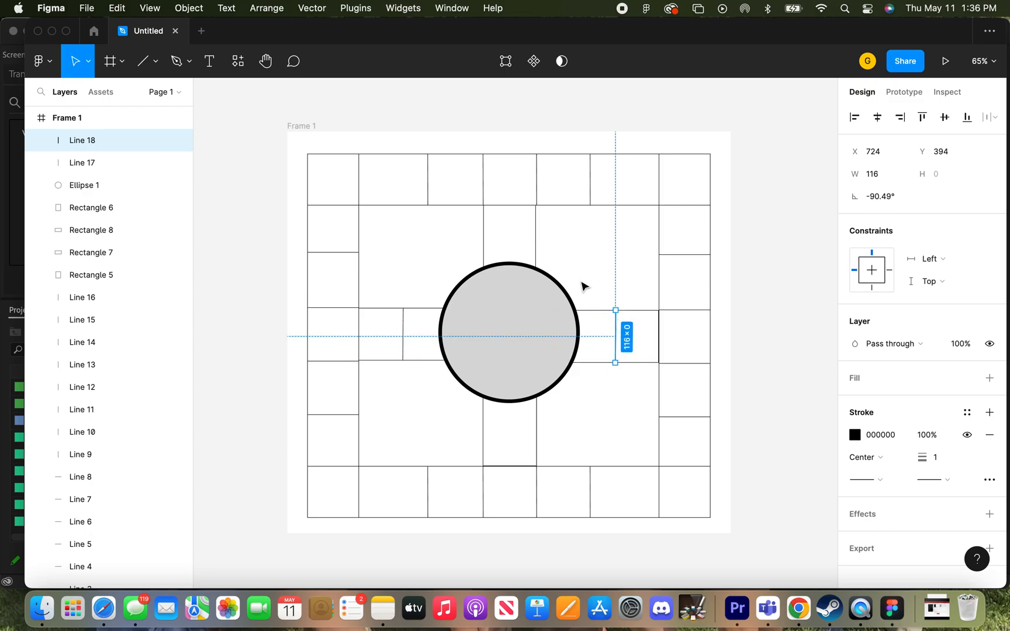